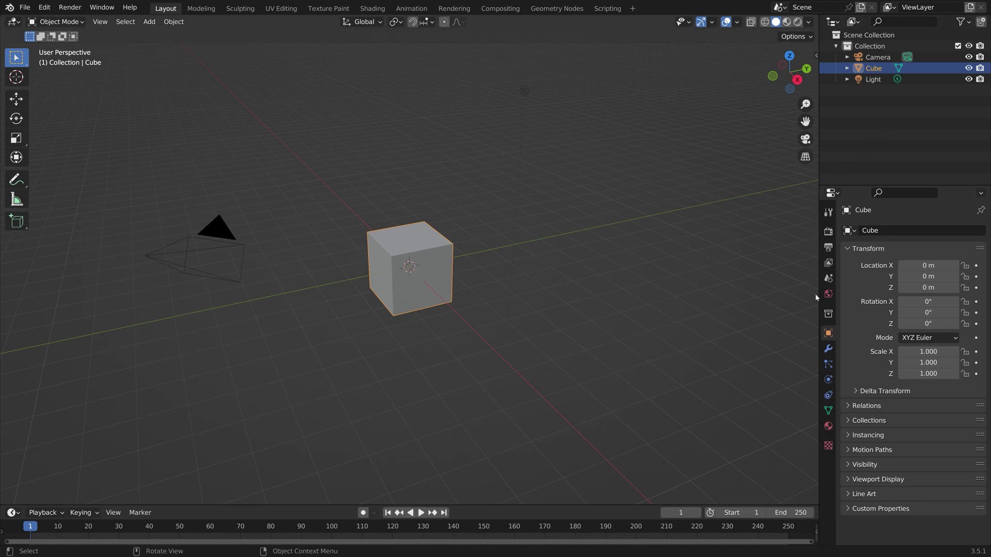
Step: Switch rendering to Cycles on GPU Compute with 30 max render samples
{"action": "left_click", "coordinate": [828, 232]}
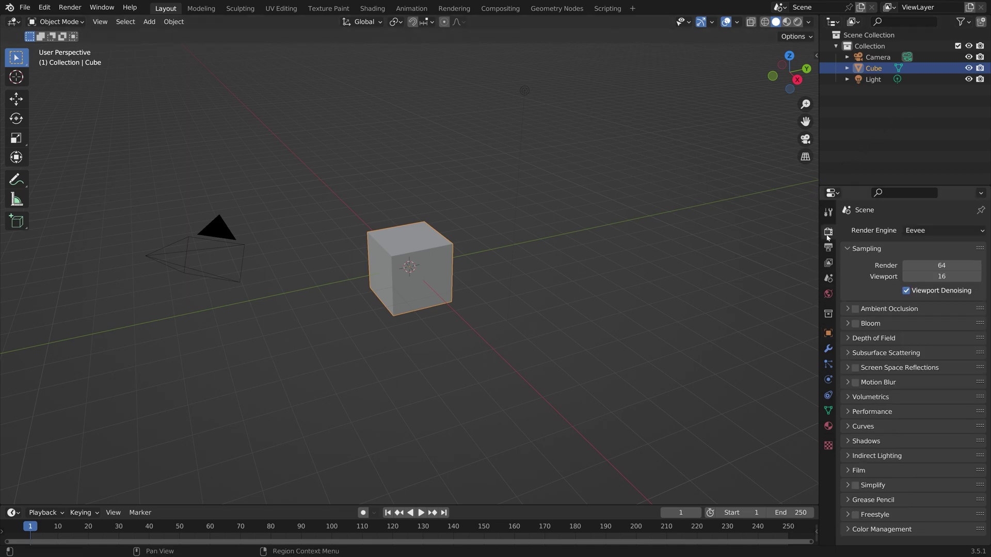
{"action": "left_click", "coordinate": [949, 231]}
{"action": "left_click", "coordinate": [948, 268]}
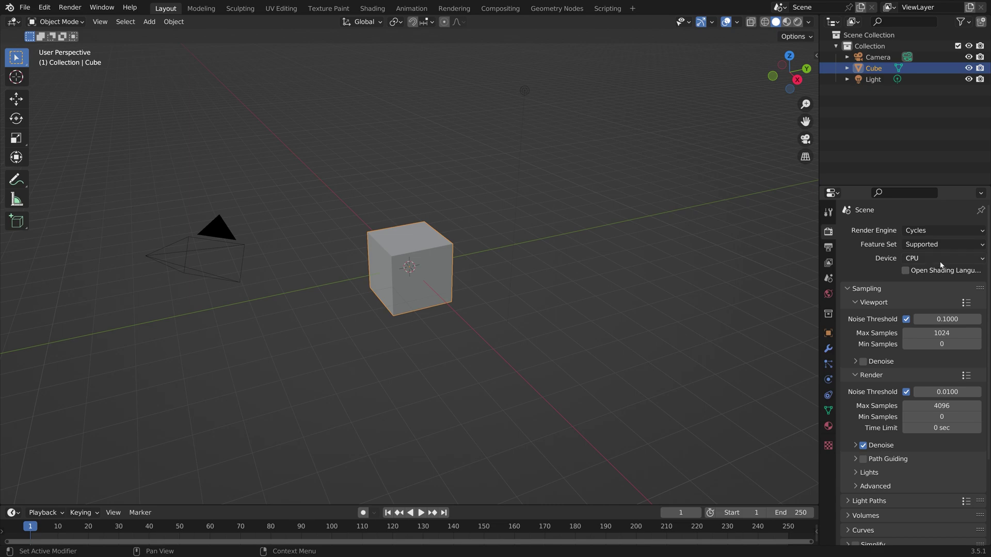
{"action": "left_click", "coordinate": [945, 258]}
{"action": "left_click", "coordinate": [937, 281]}
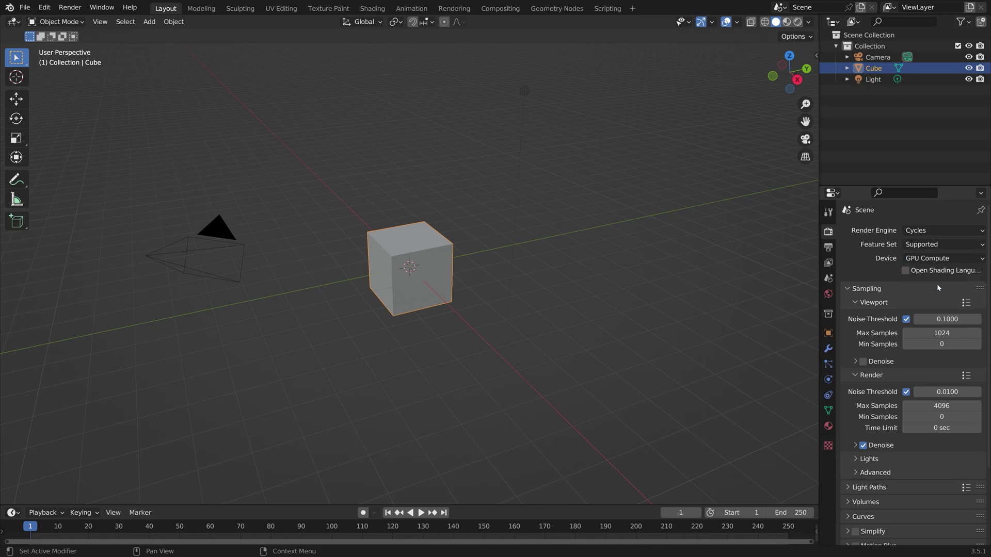
{"action": "left_click", "coordinate": [957, 406]}
{"action": "type", "text": "30"}
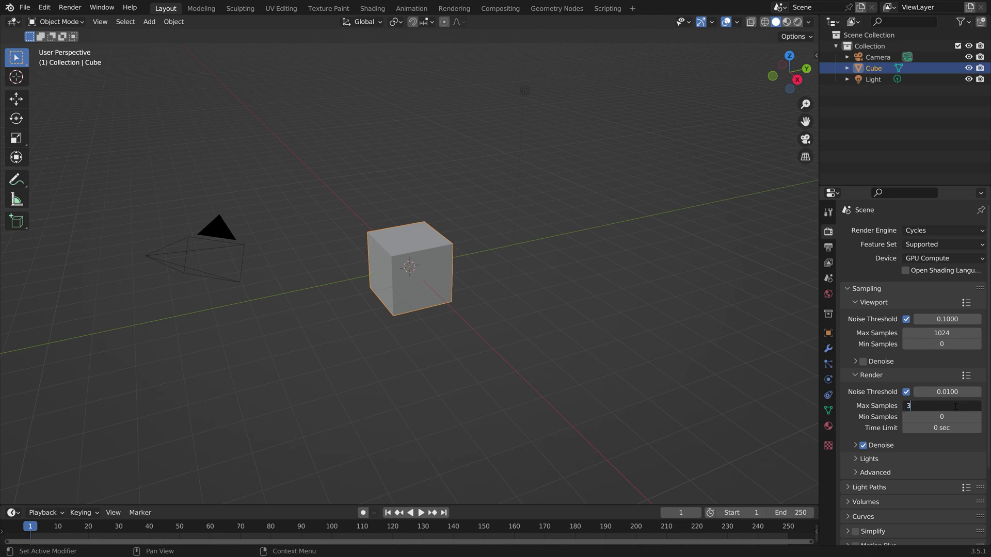
{"action": "key", "text": "Return"}
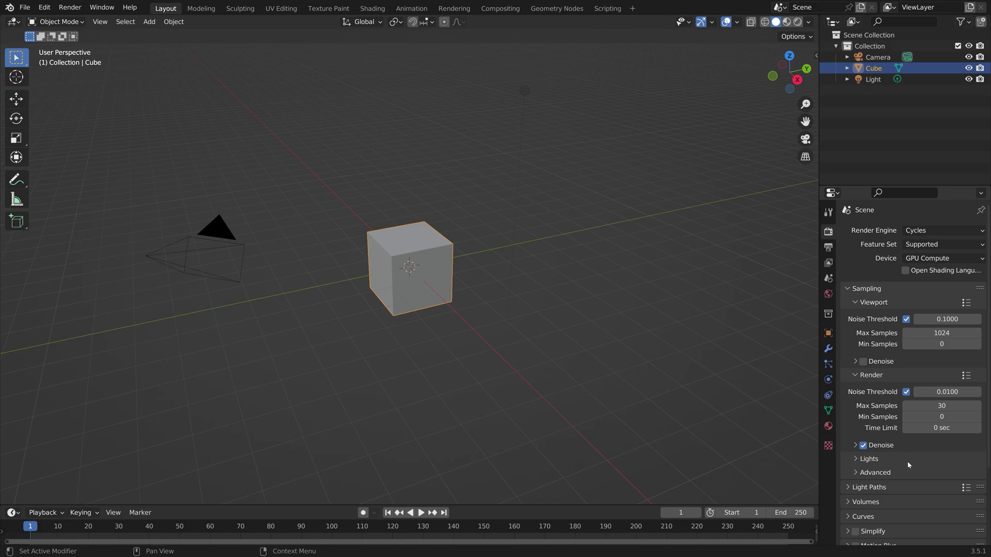
Step: Set the volume step rate to 0.01 and max volume steps to 100000 (capped at 65536)
{"action": "left_click", "coordinate": [881, 497]}
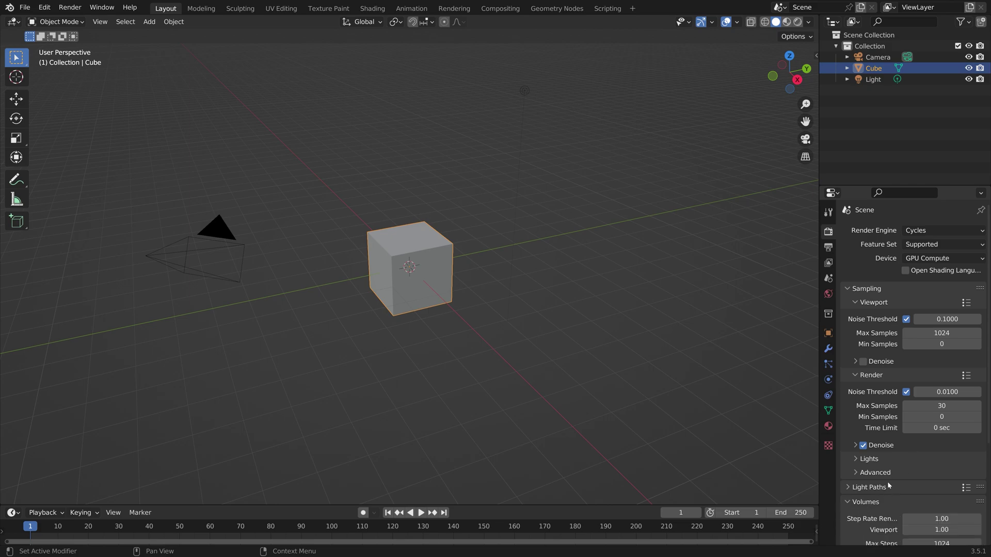
{"action": "scroll", "coordinate": [887, 481], "scroll_direction": "down", "scroll_amount": 5}
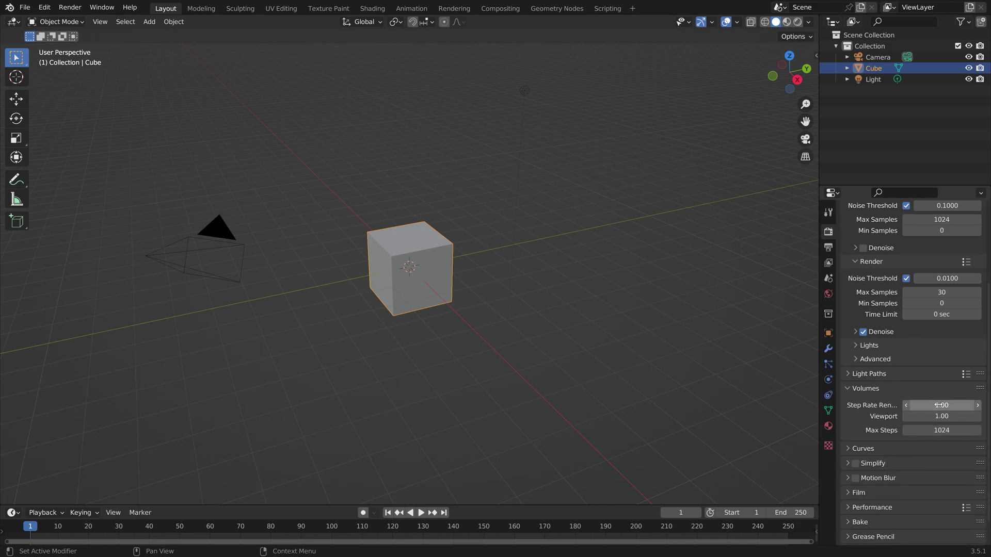
{"action": "left_click", "coordinate": [939, 405]}
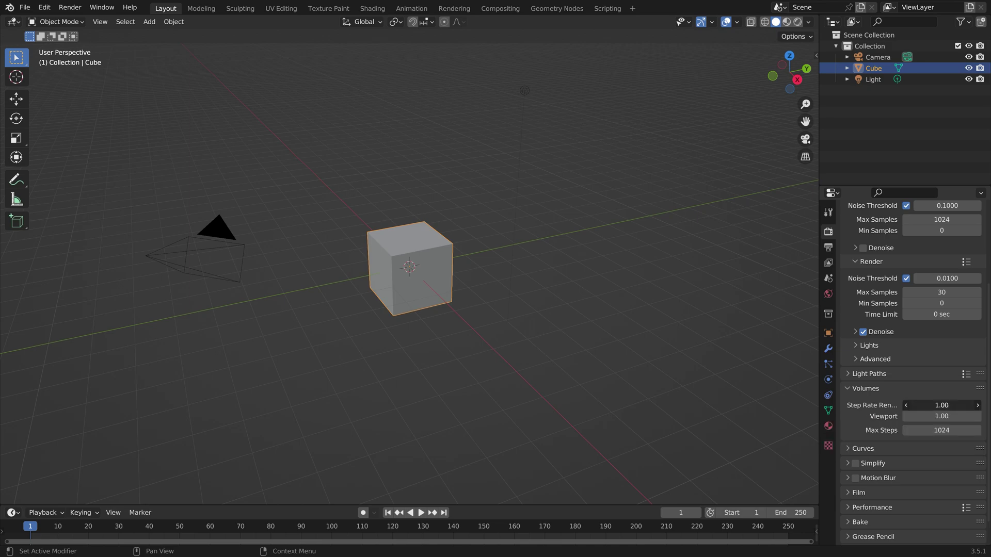
{"action": "type", "text": "0.01"}
{"action": "key", "text": "Return"}
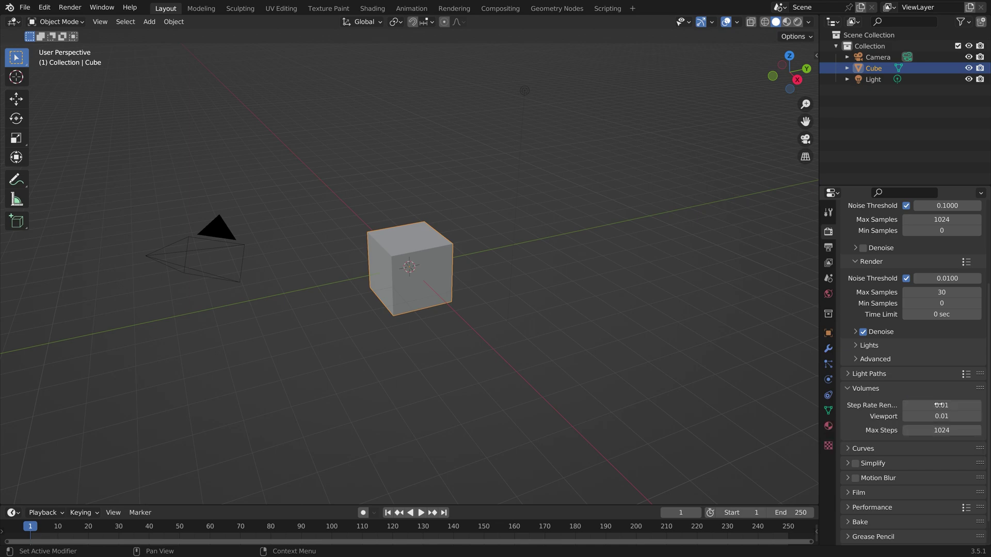
{"action": "left_click", "coordinate": [915, 432]}
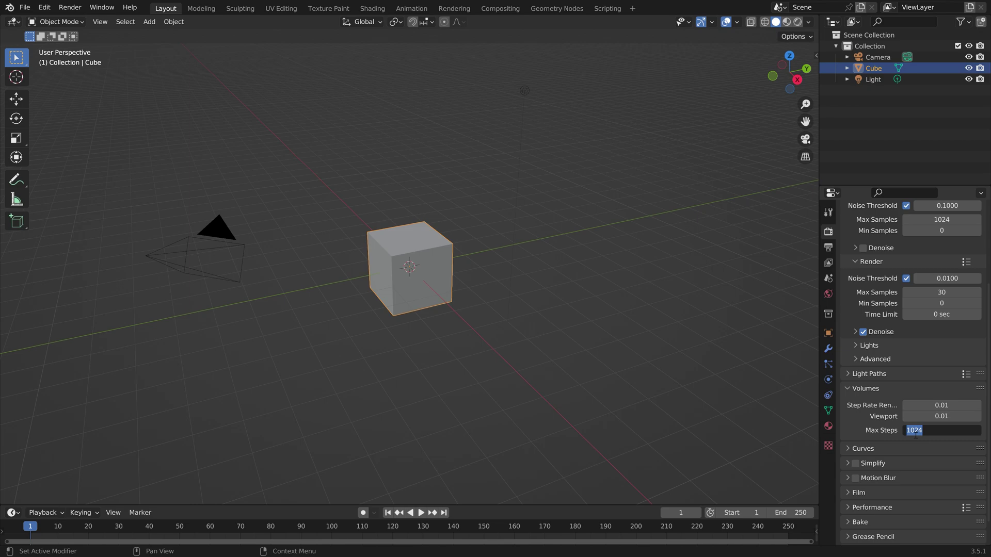
{"action": "type", "text": "1000000"}
{"action": "key", "text": "Return"}
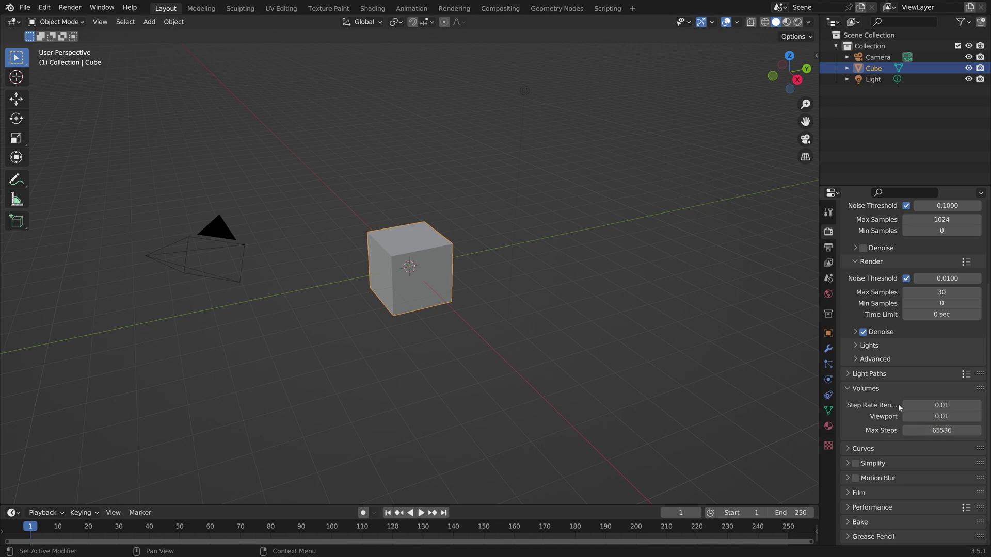
Step: Make the world background colour pure black
{"action": "left_click", "coordinate": [828, 295]}
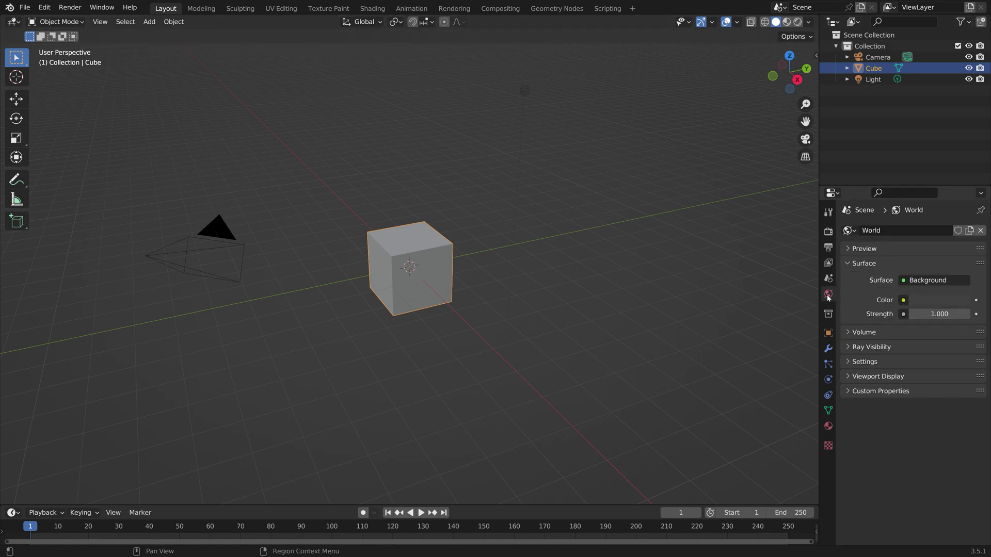
{"action": "left_click", "coordinate": [921, 301]}
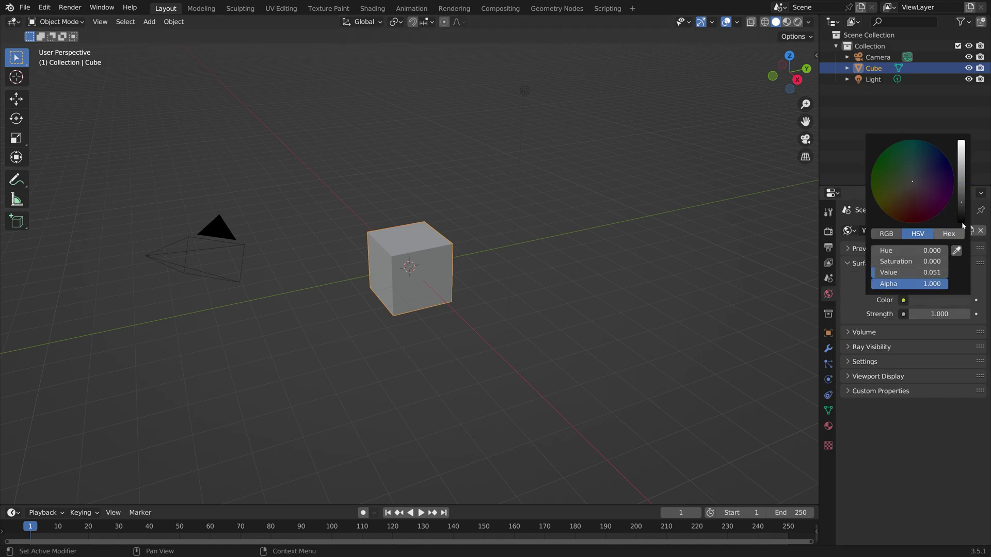
{"action": "left_click_drag", "start_coordinate": [959, 216], "coordinate": [961, 223]}
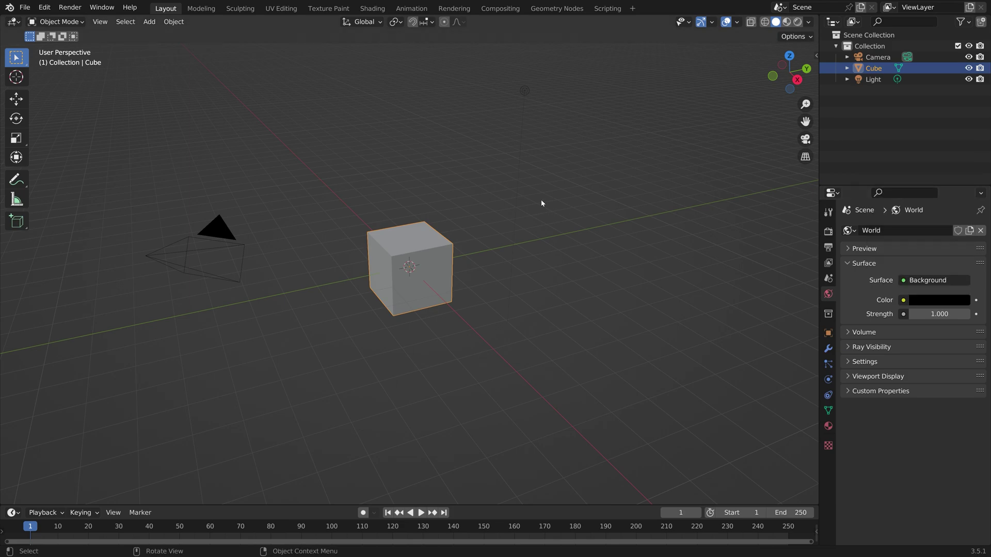
Step: Delete the Light object from the scene
{"action": "left_click", "coordinate": [873, 79]}
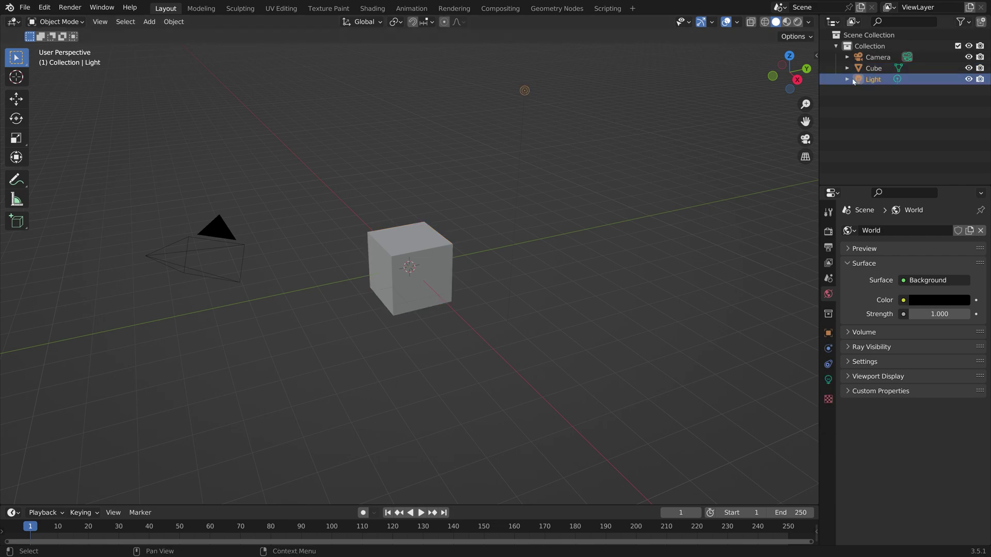
{"action": "key", "text": "x"}
{"action": "left_click", "coordinate": [550, 145]}
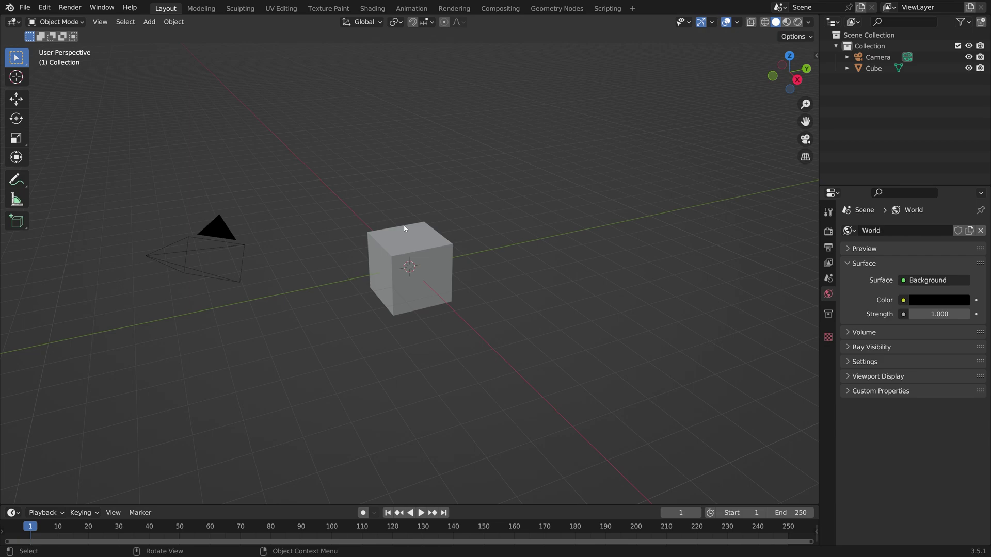
Step: Save the file as test9
{"action": "key", "text": "ctrl+s"}
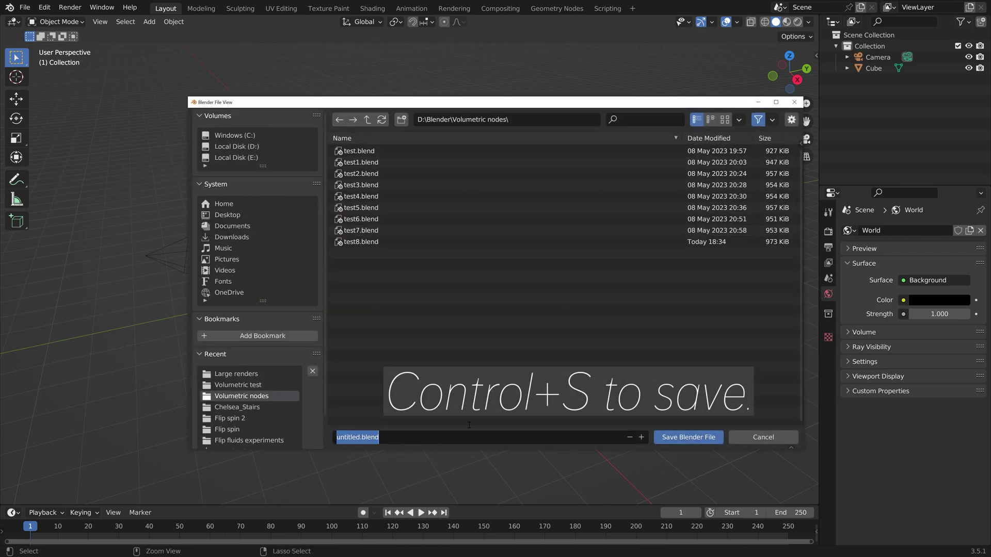
{"action": "type", "text": "test9"}
{"action": "key", "text": "Return"}
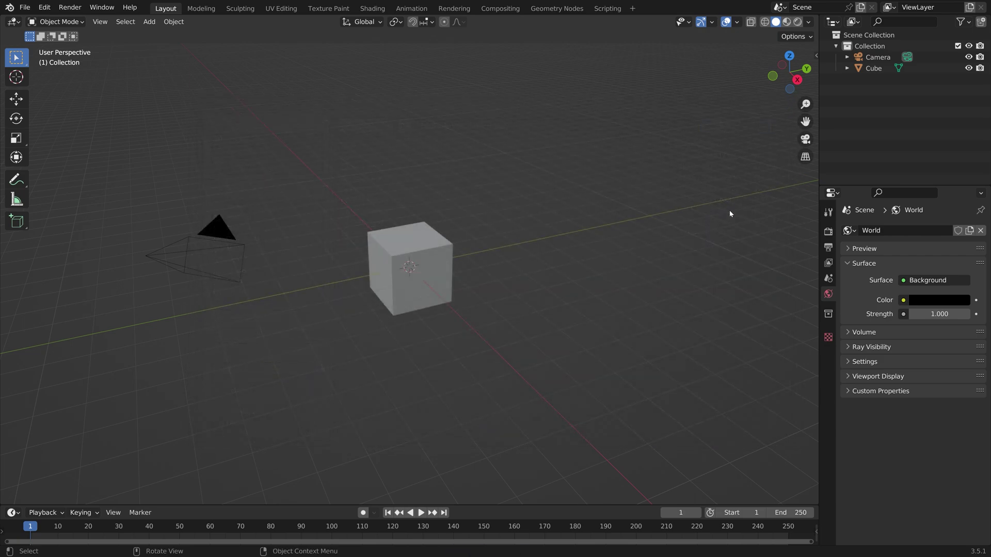
Step: Split the view into an overlay-free Rendered preview and a Shader Editor showing the cube's material
{"action": "left_click_drag", "start_coordinate": [815, 18], "coordinate": [191, 186]}
{"action": "scroll", "coordinate": [90, 310], "scroll_direction": "up", "scroll_amount": 5}
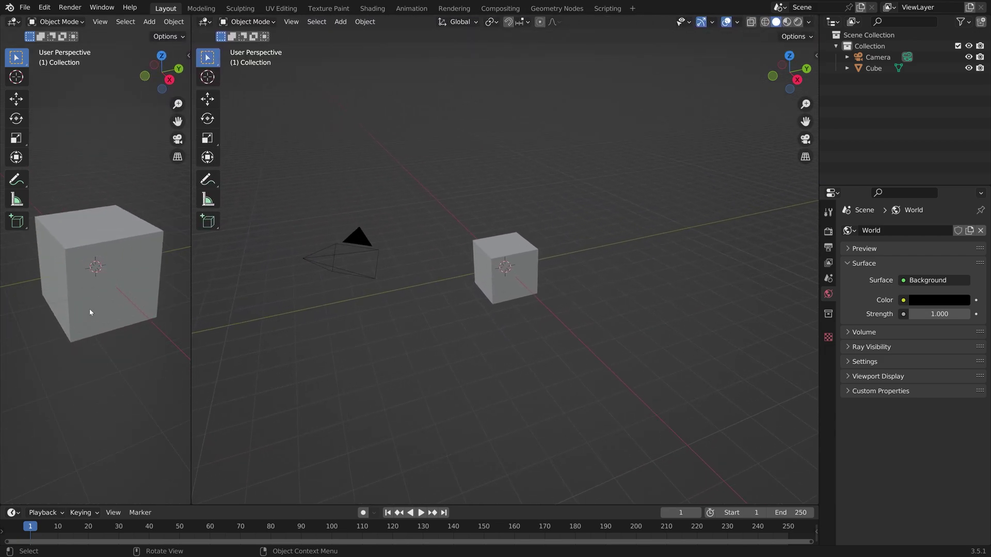
{"action": "scroll", "coordinate": [93, 21], "scroll_direction": "down", "scroll_amount": 10}
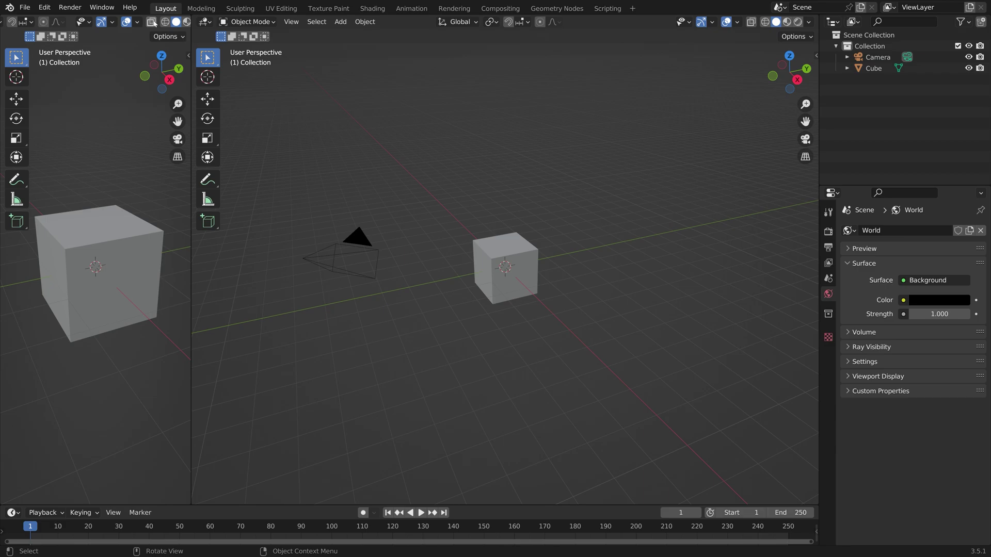
{"action": "left_click", "coordinate": [170, 22]}
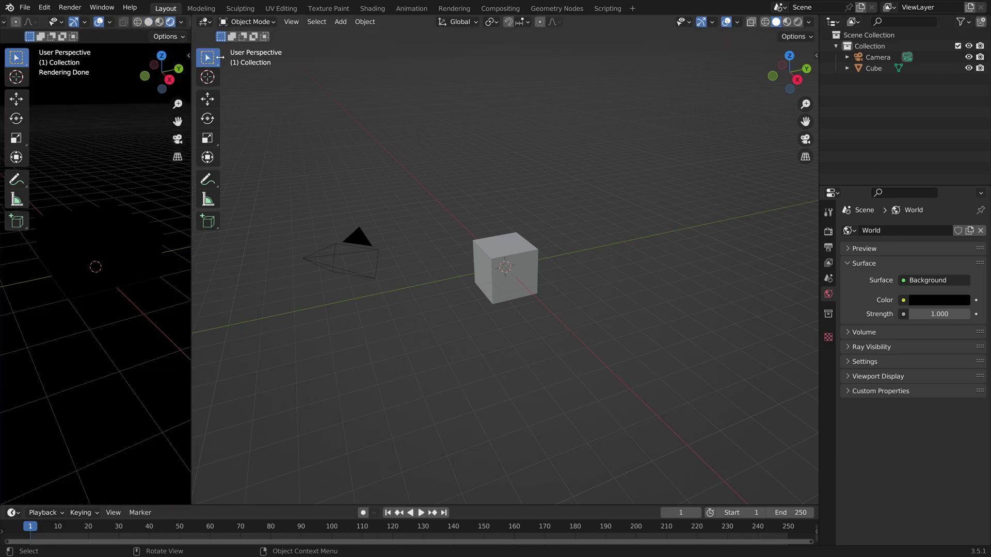
{"action": "left_click", "coordinate": [205, 21]}
{"action": "left_click", "coordinate": [239, 128]}
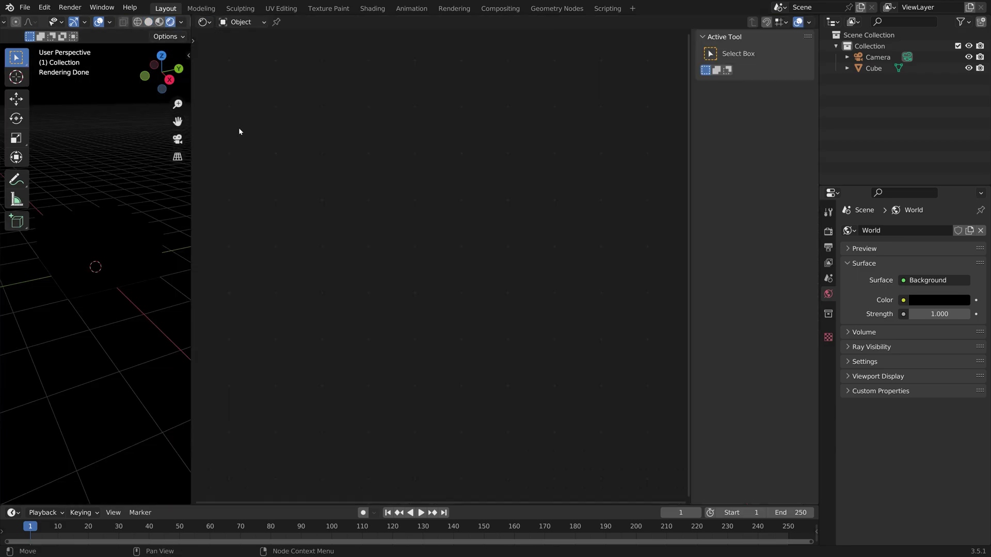
{"action": "left_click", "coordinate": [96, 244]}
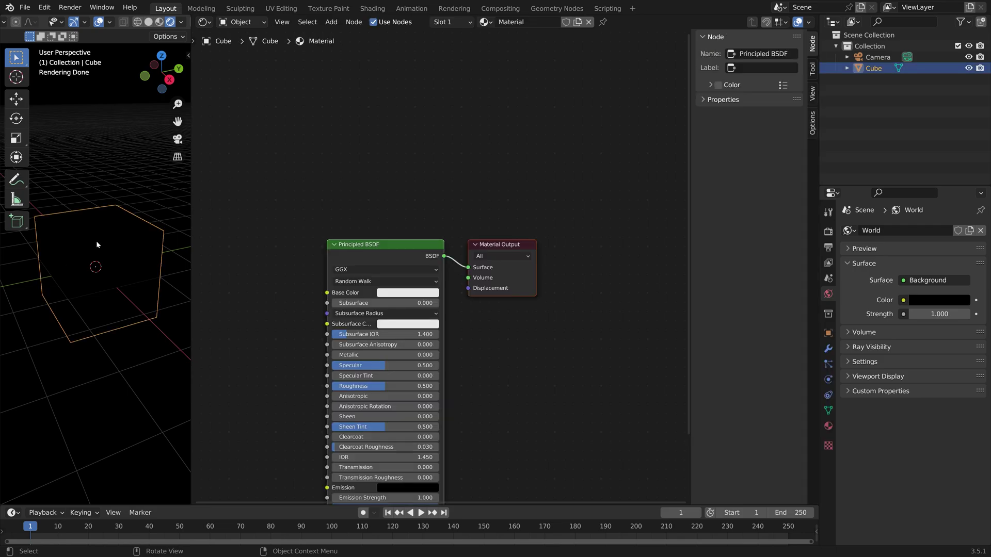
{"action": "left_click", "coordinate": [95, 23]}
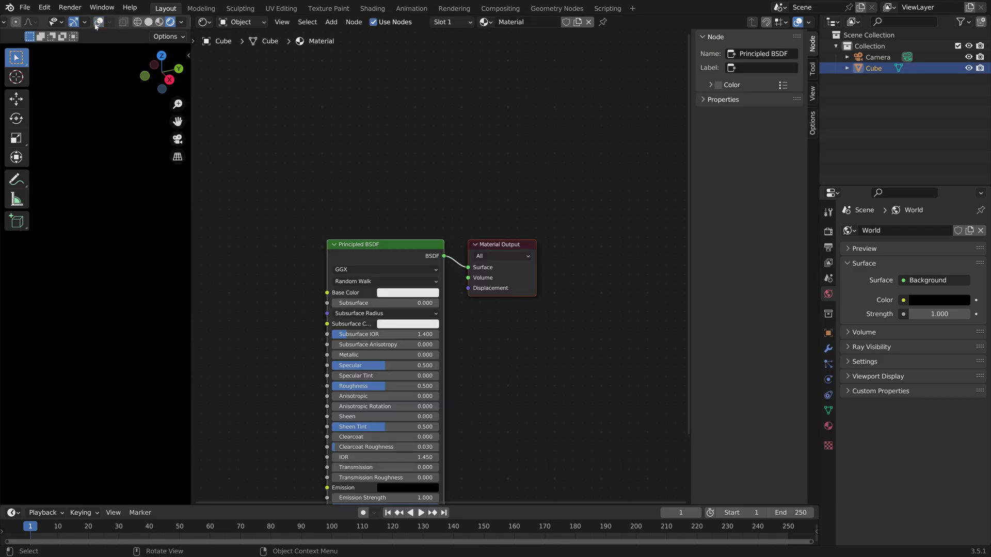
Step: Replace the Principled BSDF with a Principled Volume linked to the Material Output's Volume input
{"action": "left_click", "coordinate": [388, 252]}
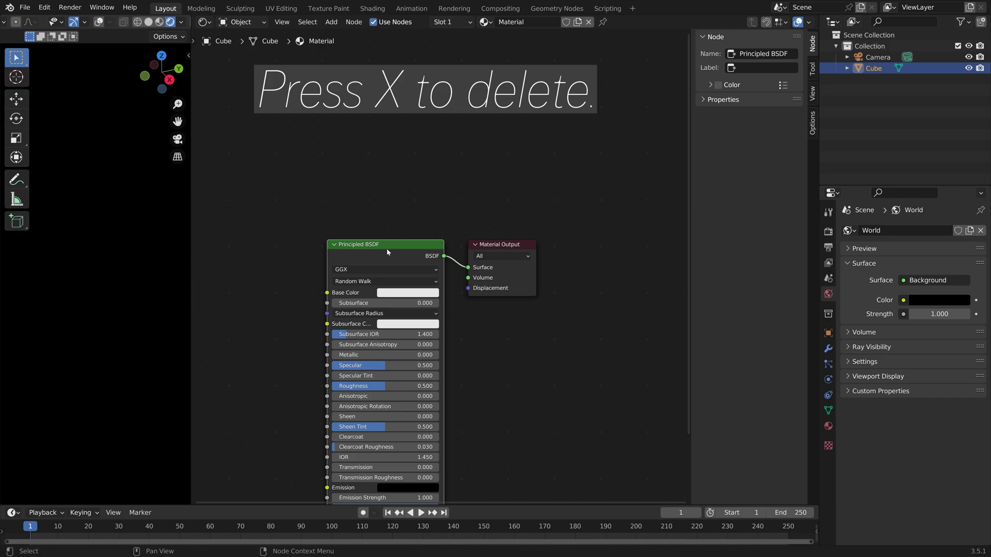
{"action": "key", "text": "x"}
{"action": "key", "text": "shift+a"}
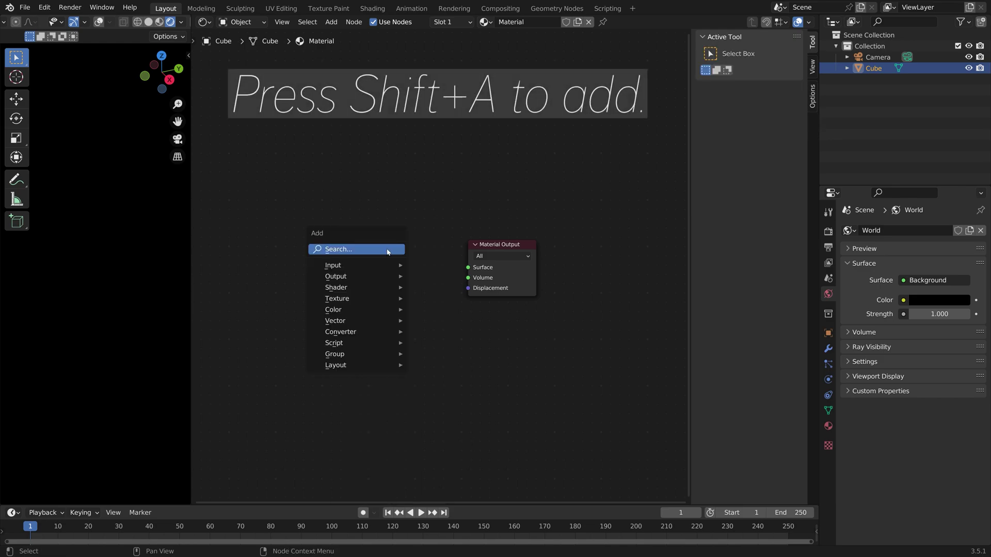
{"action": "left_click", "coordinate": [388, 250]}
{"action": "type", "text": "volu"}
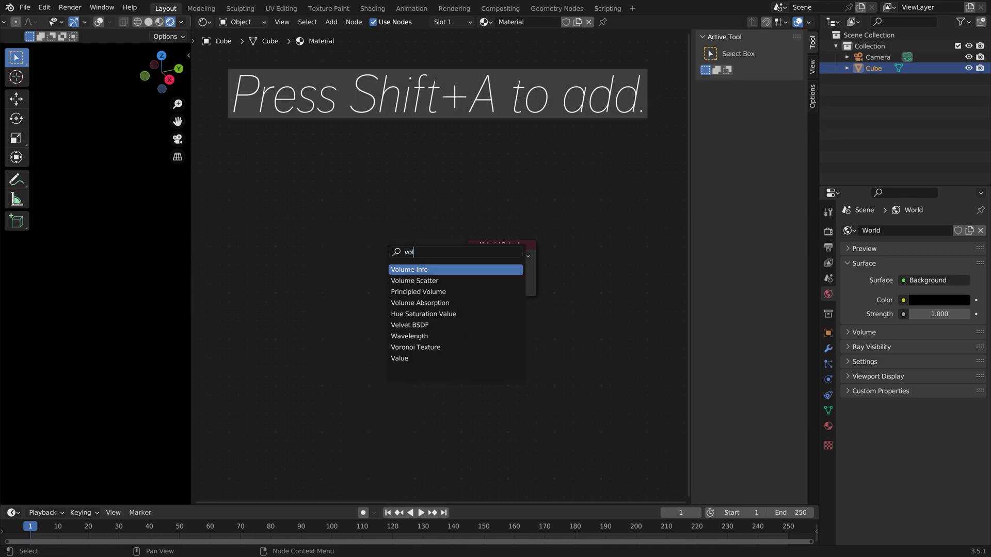
{"action": "key", "text": "Down"}
{"action": "key", "text": "Down"}
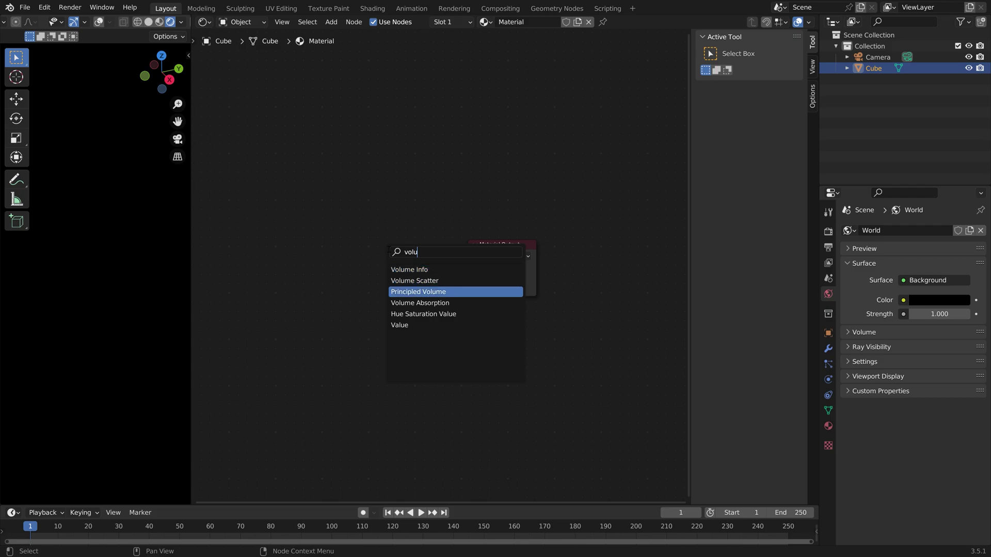
{"action": "key", "text": "Return"}
{"action": "left_click", "coordinate": [324, 245]}
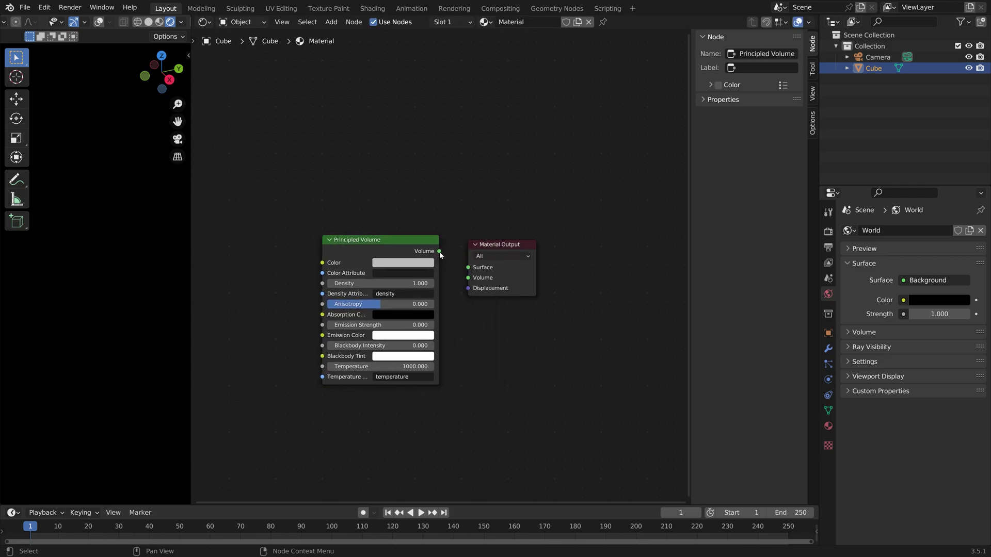
{"action": "left_click_drag", "start_coordinate": [440, 252], "coordinate": [469, 279]}
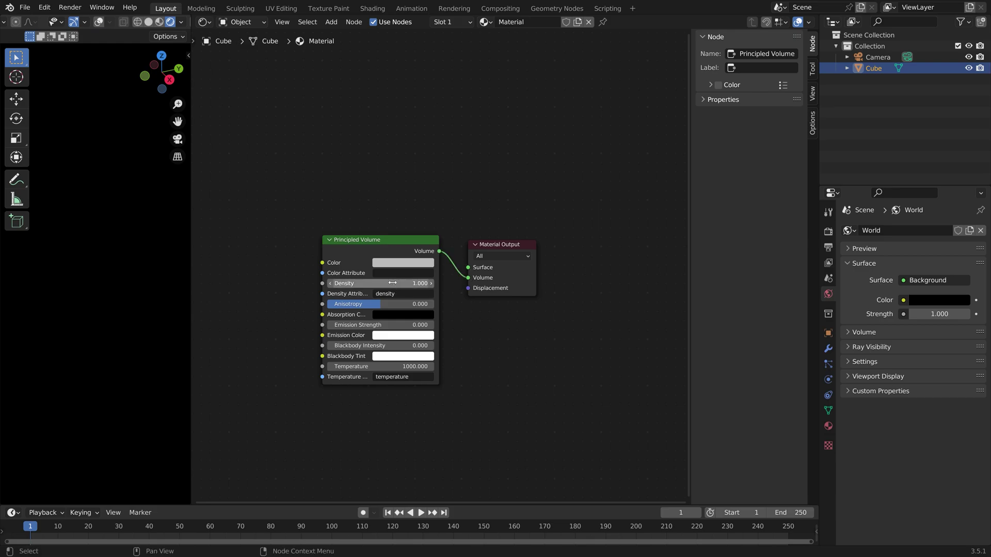
Step: Set the Principled Volume Density to 0 and hide the node sidebar
{"action": "left_click", "coordinate": [402, 285]}
{"action": "type", "text": "0"}
{"action": "key", "text": "Return"}
{"action": "key", "text": "n"}
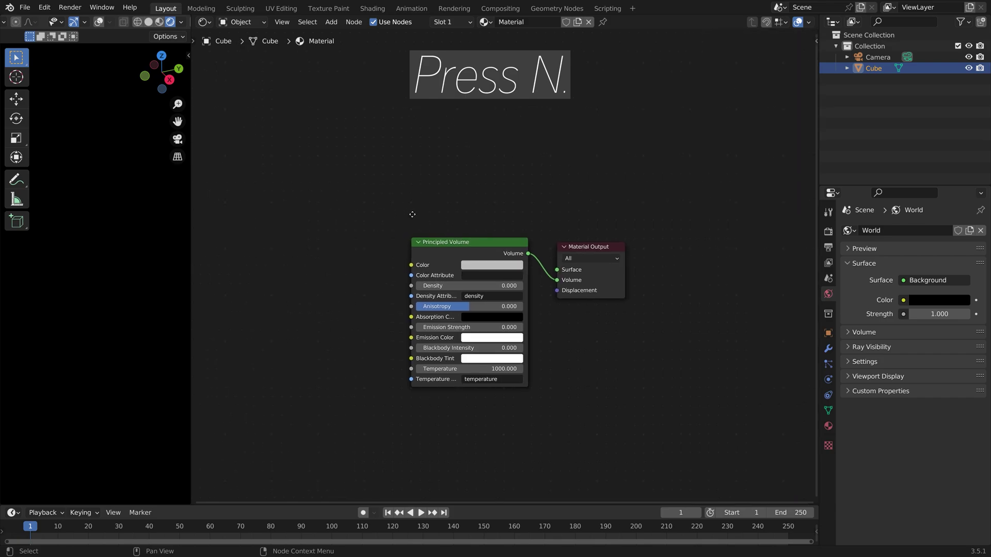
{"action": "middle_click_drag", "start_coordinate": [412, 214], "coordinate": [574, 215]}
Step: Add a Voronoi Texture with its Distance driving the volume's Emission Strength
{"action": "key", "text": "shift+a"}
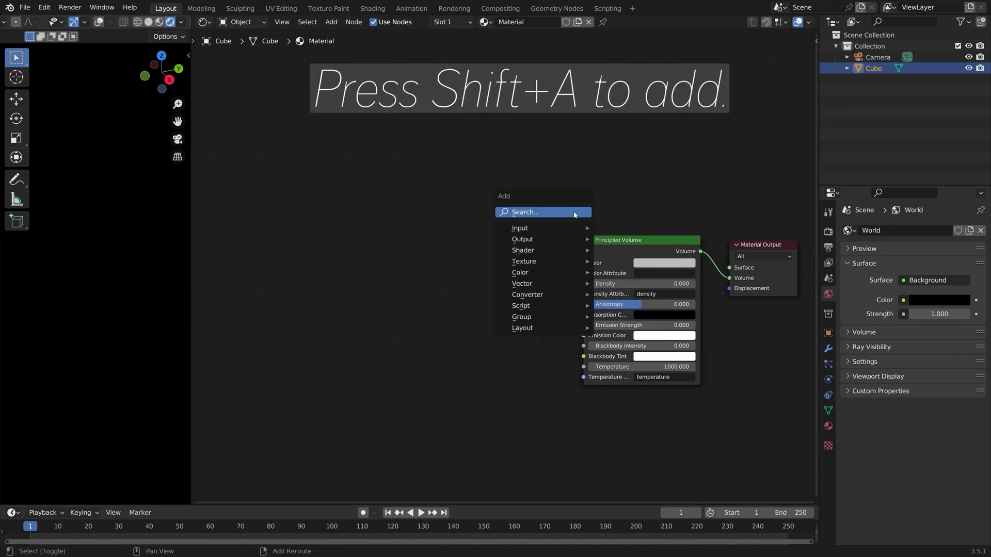
{"action": "left_click", "coordinate": [575, 214]}
{"action": "type", "text": "vori"}
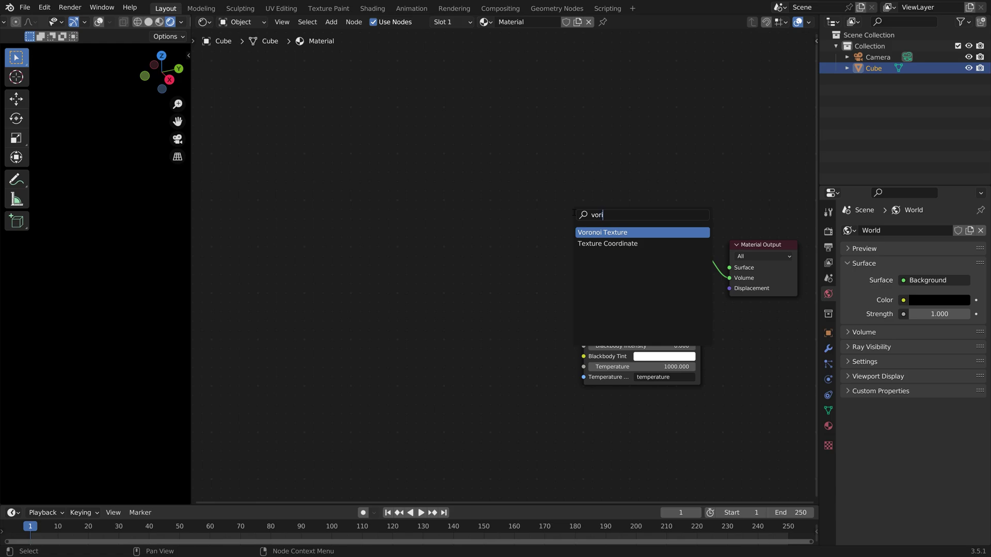
{"action": "key", "text": "Return"}
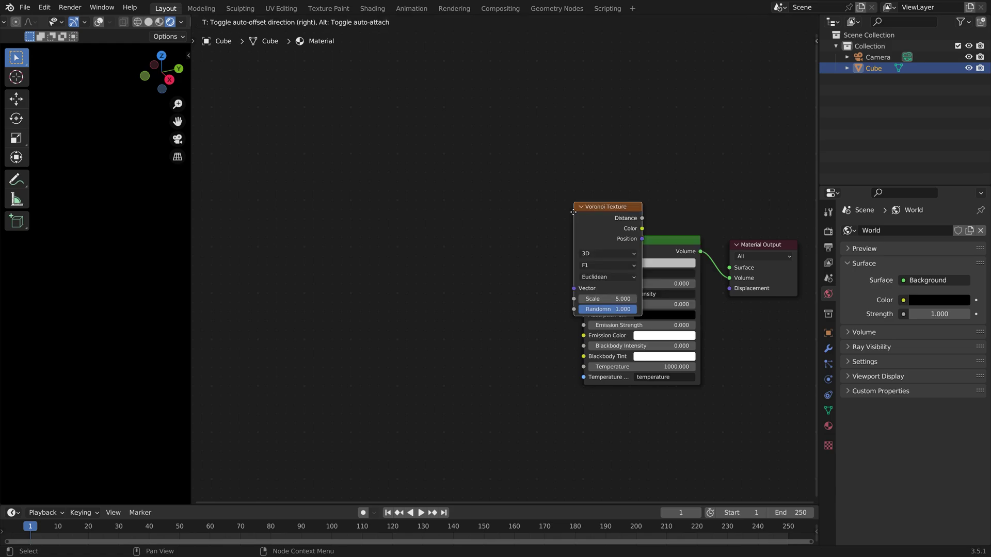
{"action": "left_click", "coordinate": [460, 267]}
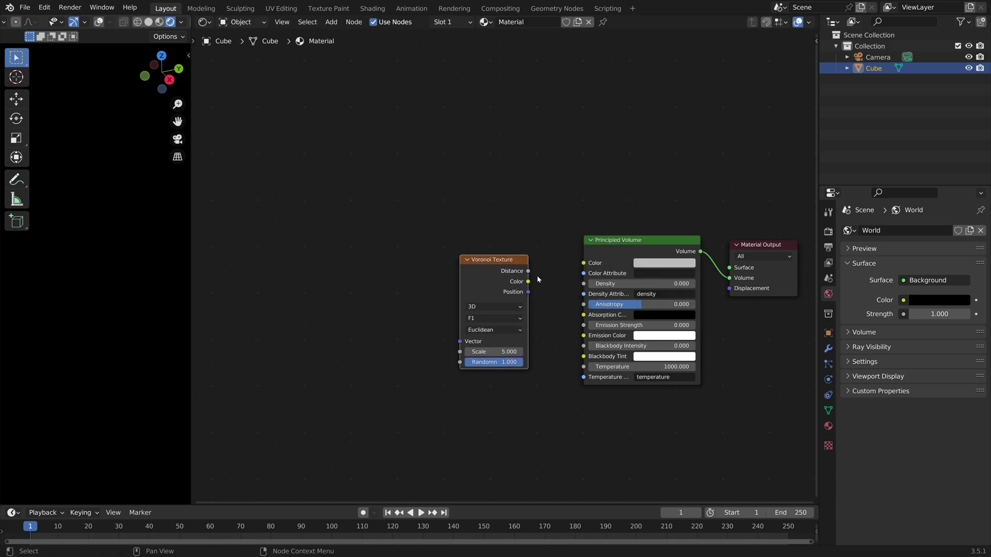
{"action": "left_click_drag", "start_coordinate": [528, 271], "coordinate": [584, 325]}
{"action": "middle_click_drag", "start_coordinate": [71, 265], "coordinate": [97, 254]}
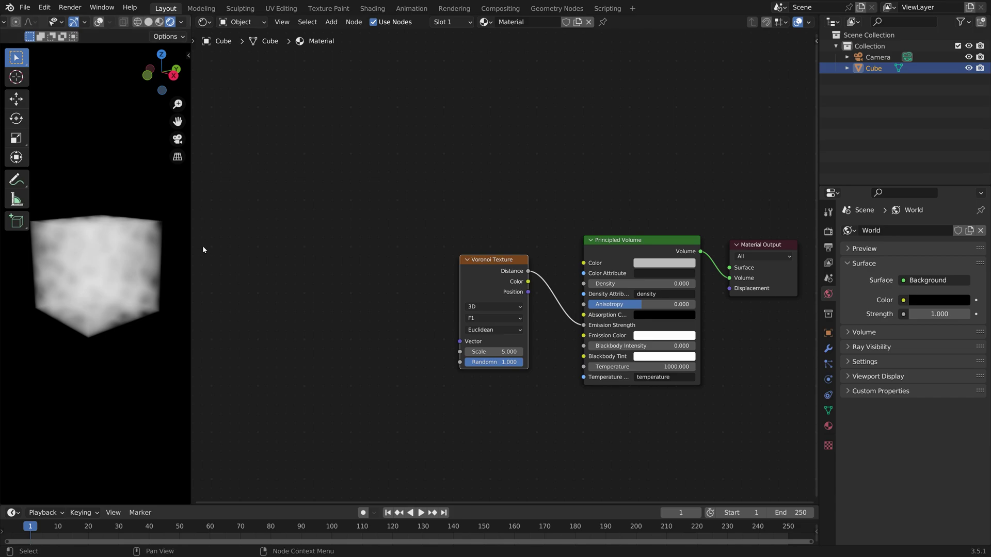
Step: Insert a ColorRamp between Voronoi and Principled Volume and slide its white stop left
{"action": "left_click_drag", "start_coordinate": [488, 264], "coordinate": [383, 239]}
{"action": "key", "text": "shift+a"}
{"action": "left_click", "coordinate": [392, 239]}
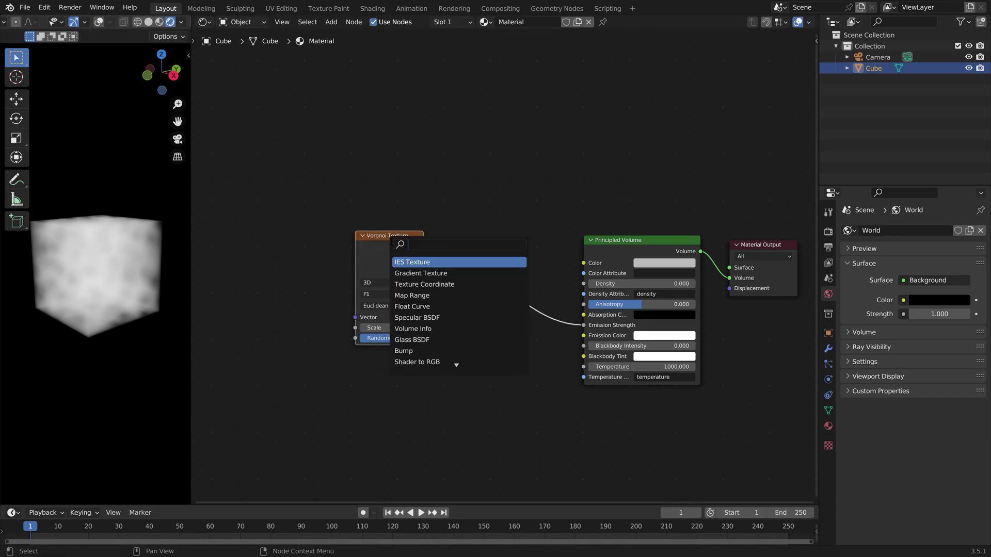
{"action": "type", "text": "color"}
{"action": "key", "text": "Return"}
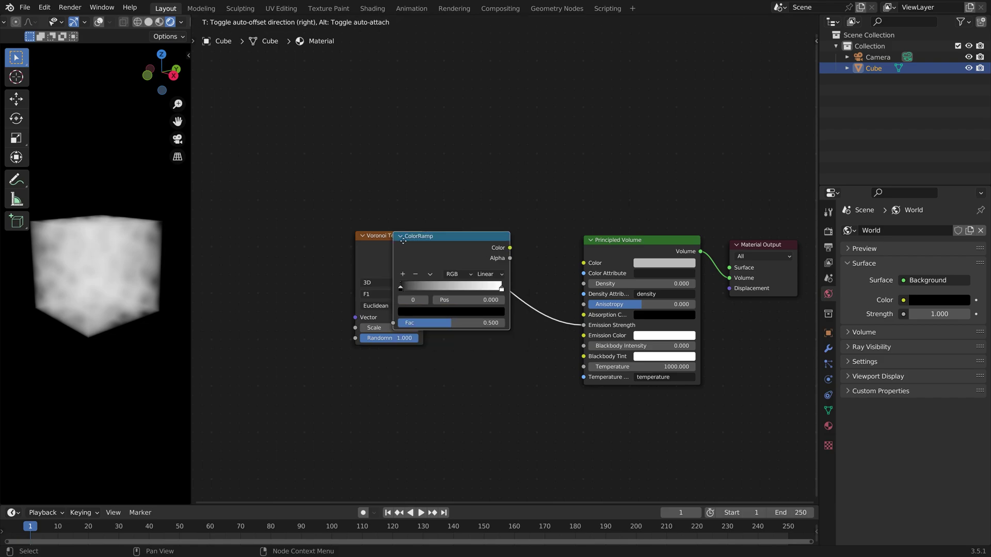
{"action": "left_click", "coordinate": [455, 262]}
{"action": "left_click_drag", "start_coordinate": [570, 305], "coordinate": [543, 306]}
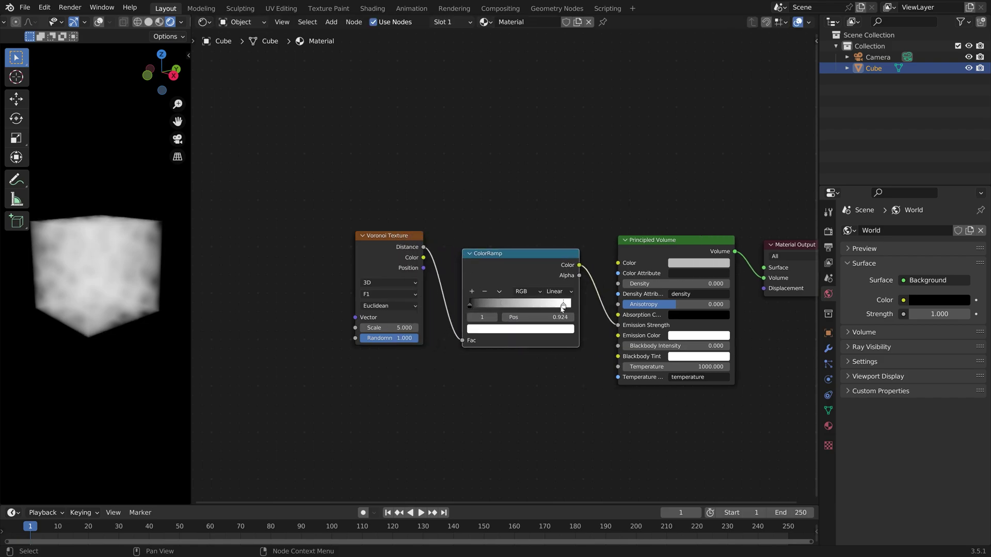
Step: Push the ColorRamp's black stop to 0.696, then duplicate it to feed Voronoi Distance into Emission Color
{"action": "left_click_drag", "start_coordinate": [476, 306], "coordinate": [541, 305]}
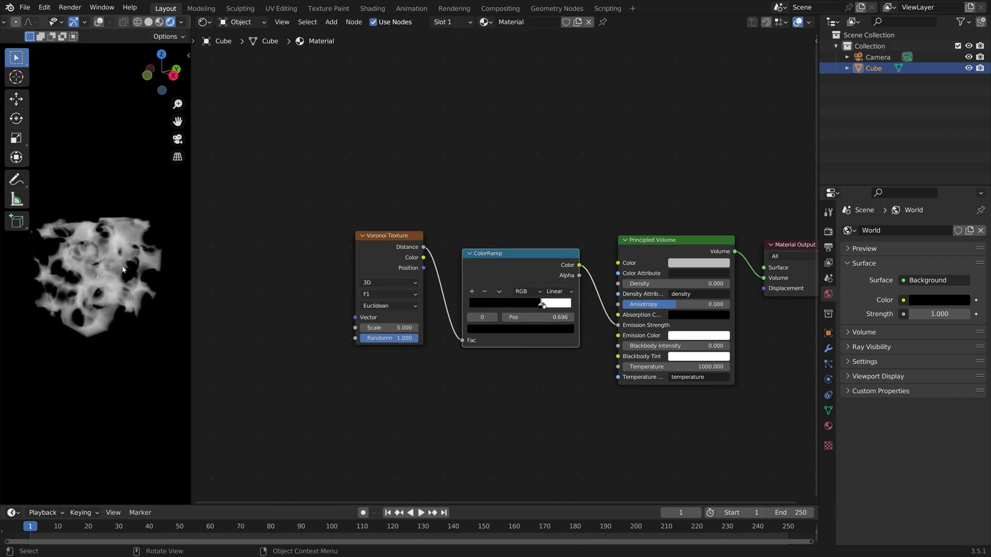
{"action": "left_click_drag", "start_coordinate": [548, 258], "coordinate": [551, 192]}
{"action": "key", "text": "shift+d"}
{"action": "left_click", "coordinate": [510, 351]}
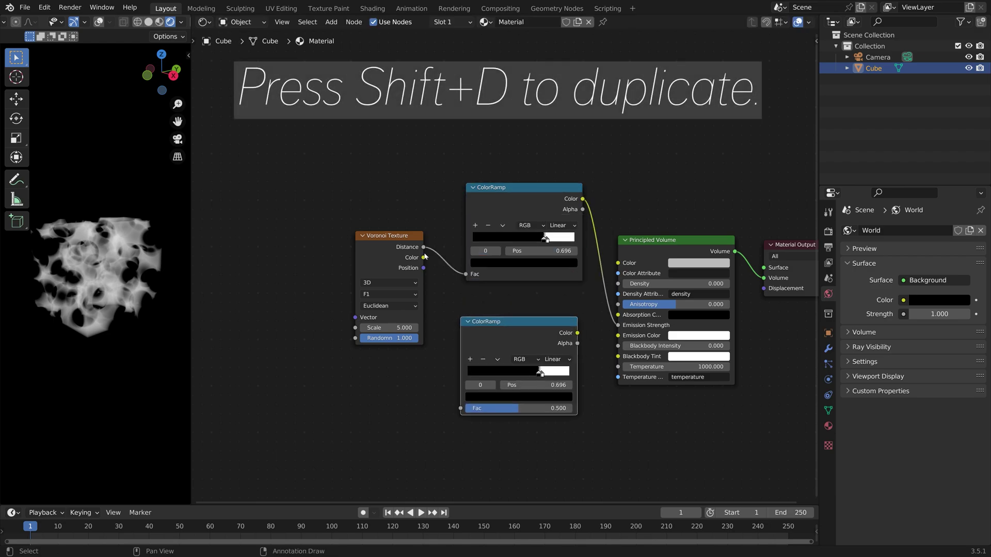
{"action": "left_click_drag", "start_coordinate": [423, 247], "coordinate": [460, 408]}
{"action": "left_click_drag", "start_coordinate": [576, 333], "coordinate": [618, 335]}
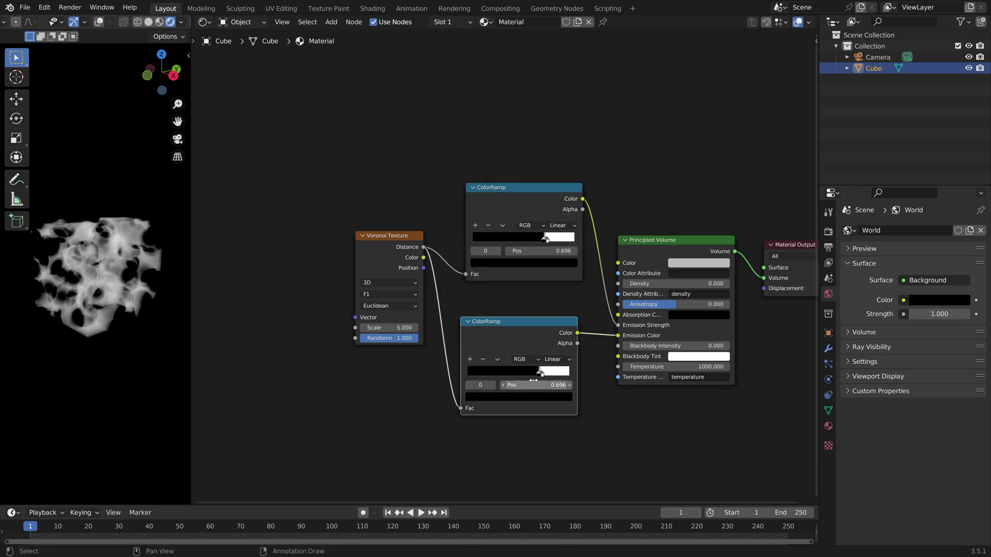
Step: Recolour the second ramp as an eased white-to-blue gradient and save as tut1.blend
{"action": "left_click_drag", "start_coordinate": [554, 385], "coordinate": [525, 385]}
{"action": "left_click", "coordinate": [524, 396]}
{"action": "left_click", "coordinate": [545, 279]}
{"action": "left_click", "coordinate": [482, 278]}
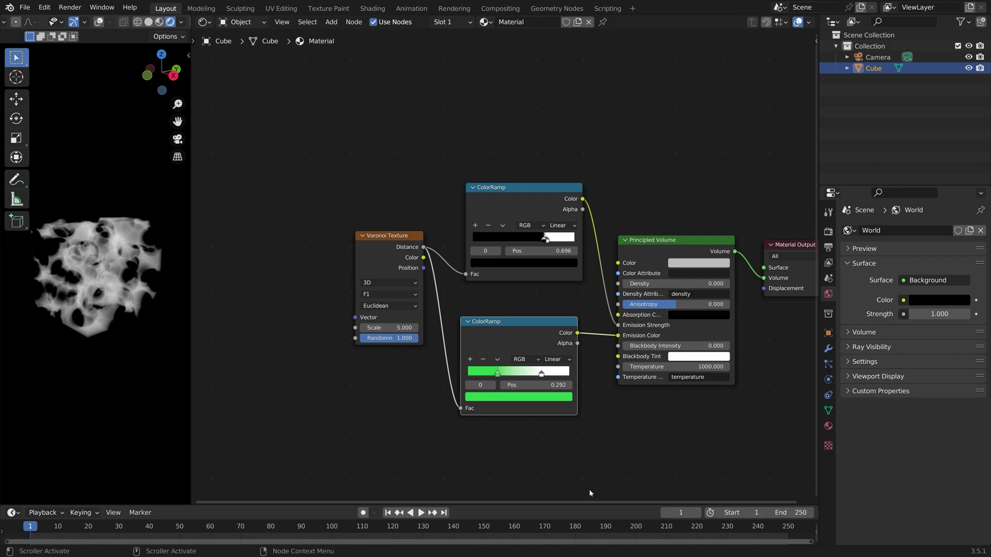
{"action": "left_click_drag", "start_coordinate": [499, 373], "coordinate": [548, 373]}
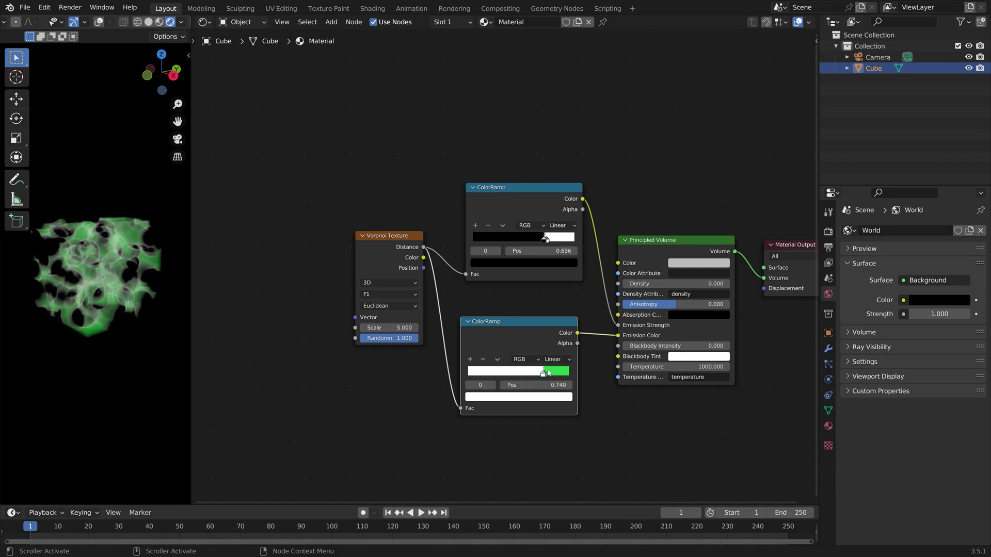
{"action": "left_click", "coordinate": [522, 396]}
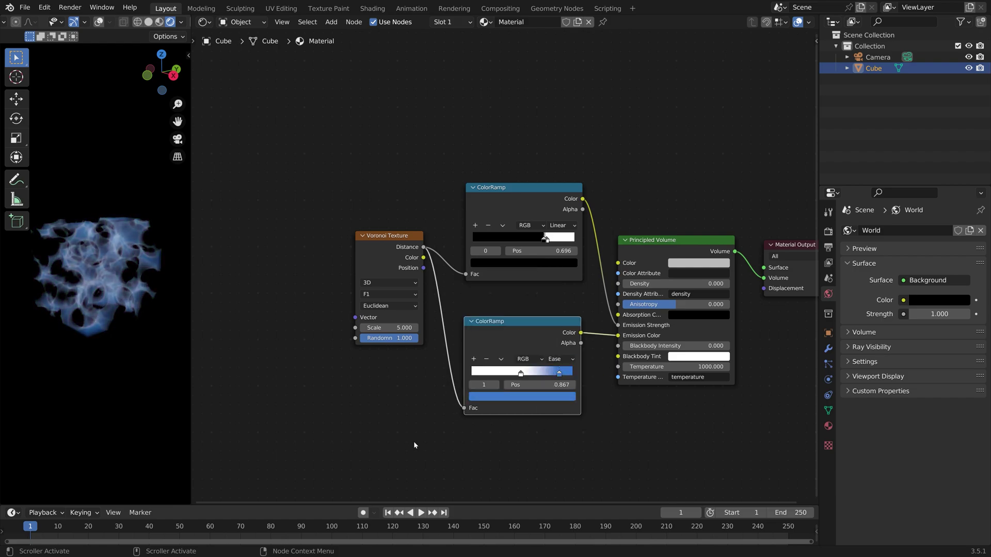
{"action": "key", "text": "ctrl+shift+s"}
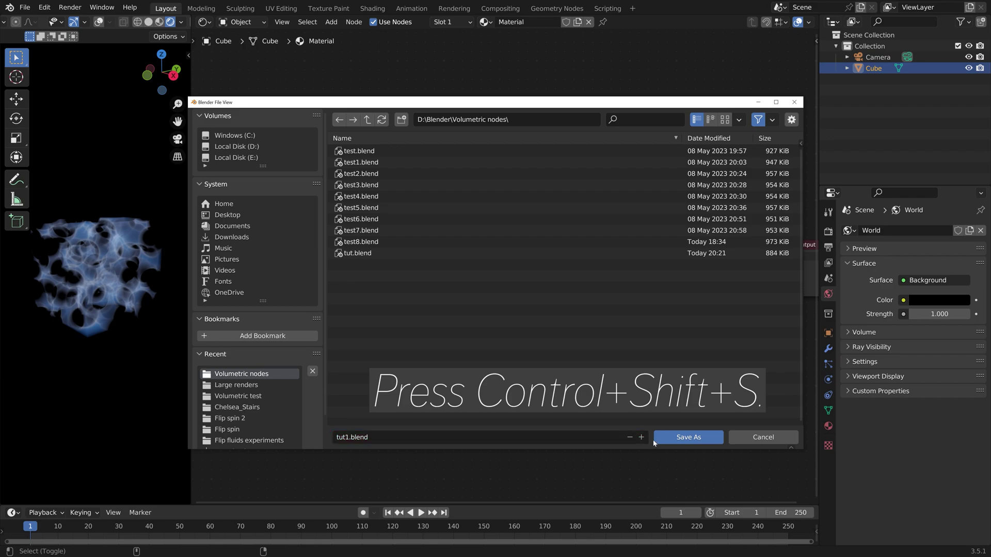
{"action": "left_click", "coordinate": [666, 438]}
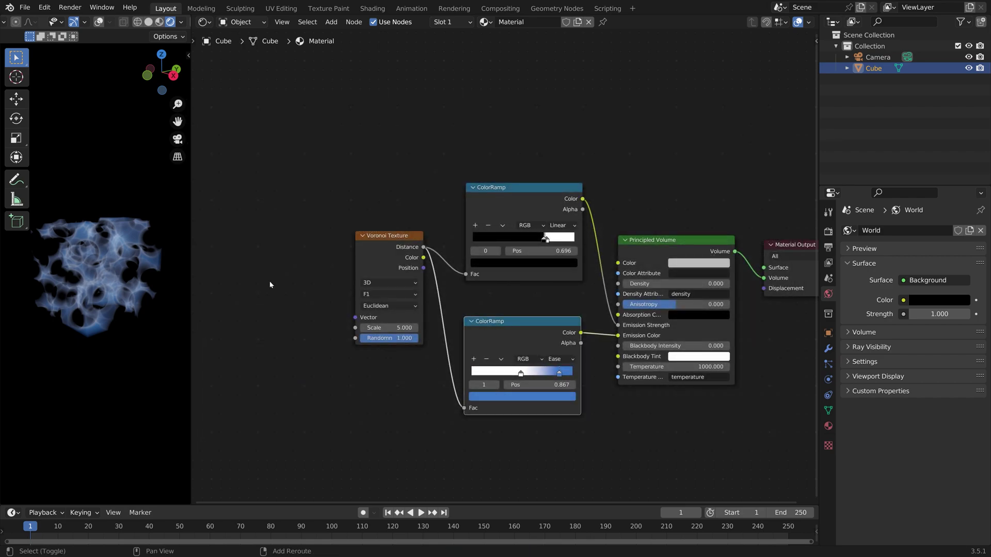
Step: Add a Musgrave Texture with its Height feeding the Voronoi's Vector
{"action": "key", "text": "shift+a"}
{"action": "type", "text": "mus"}
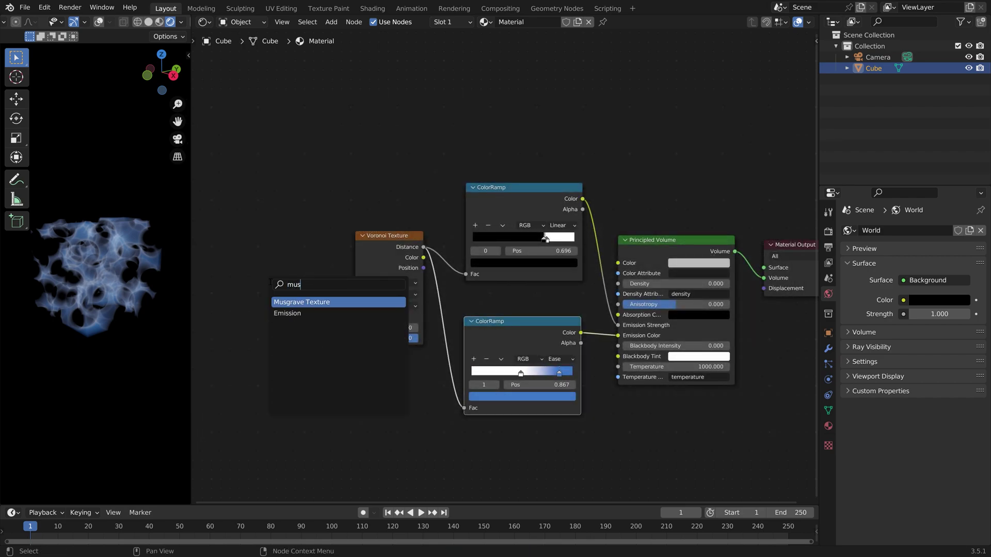
{"action": "key", "text": "Return"}
{"action": "left_click", "coordinate": [247, 269]}
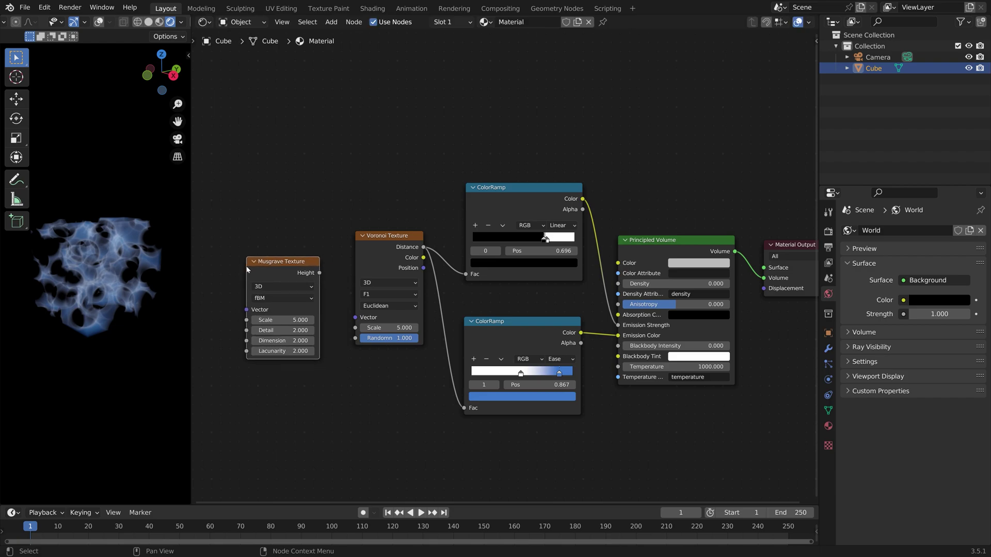
{"action": "left_click_drag", "start_coordinate": [319, 273], "coordinate": [356, 321]}
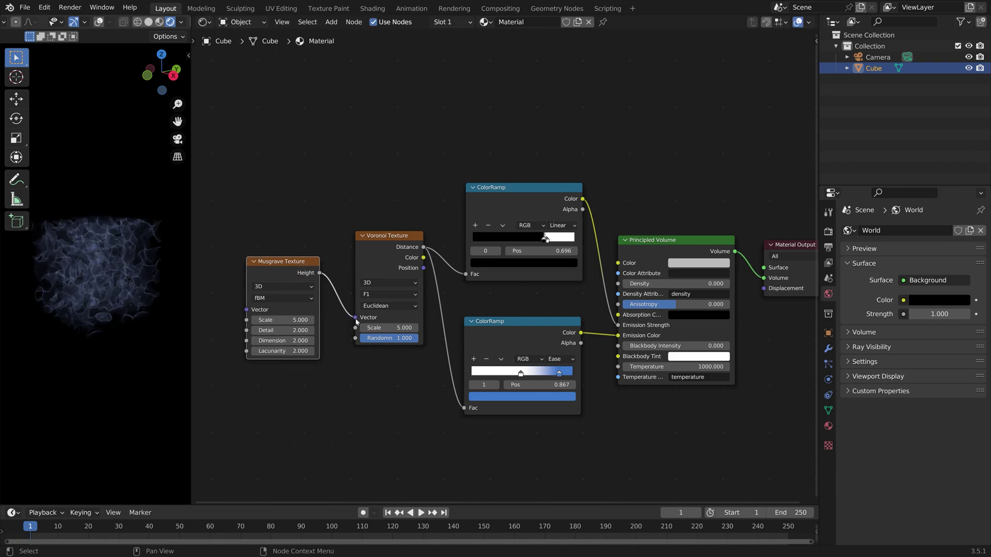
Step: Raise the Voronoi Scale to 13
{"action": "double_click", "coordinate": [387, 328]}
{"action": "type", "text": "13"}
{"action": "key", "text": "Return"}
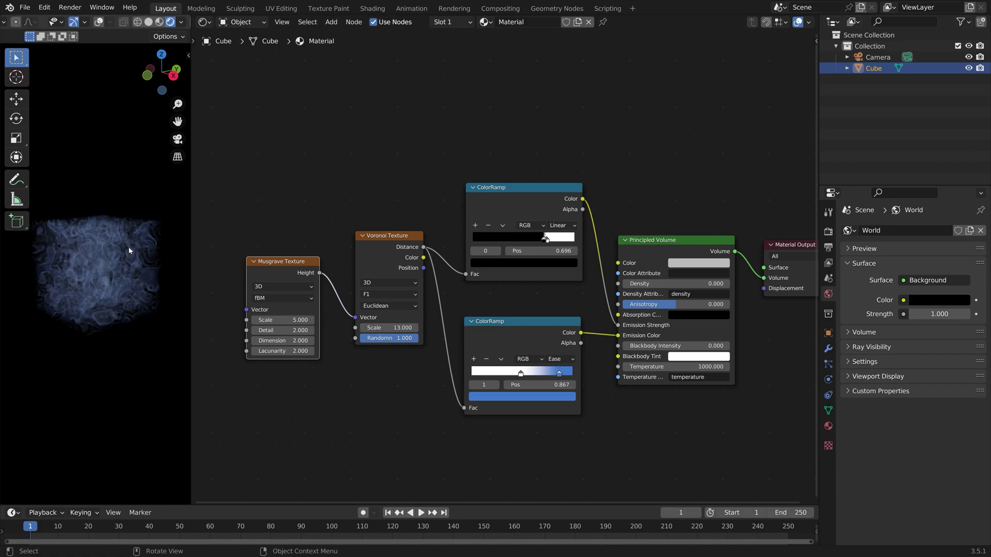
{"action": "scroll", "coordinate": [128, 247], "scroll_direction": "up", "scroll_amount": 4}
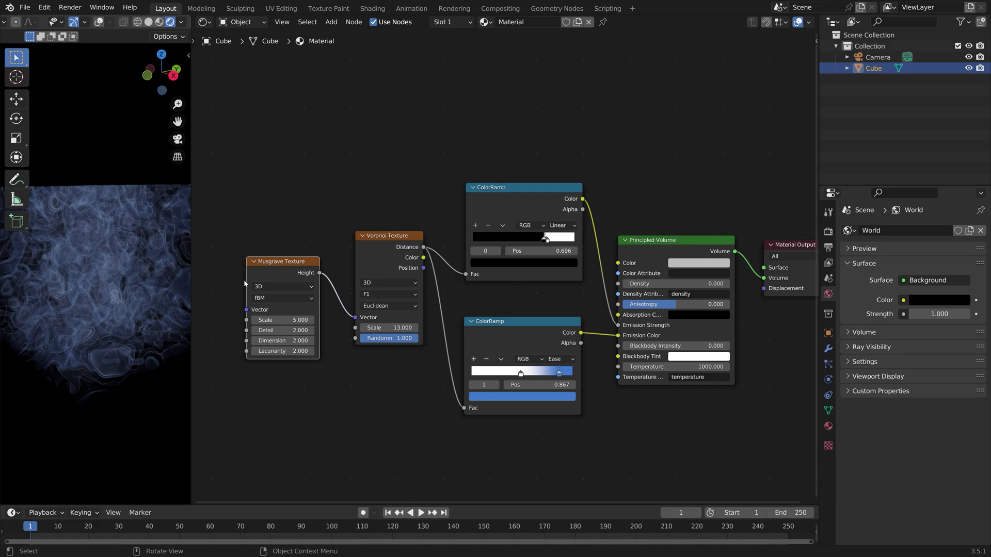
Step: Add a Noise Texture left of the Musgrave and link its Color into the Musgrave Vector
{"action": "middle_click_drag", "start_coordinate": [222, 408], "coordinate": [323, 404]}
{"action": "key", "text": "shift+a"}
{"action": "left_click", "coordinate": [312, 310]}
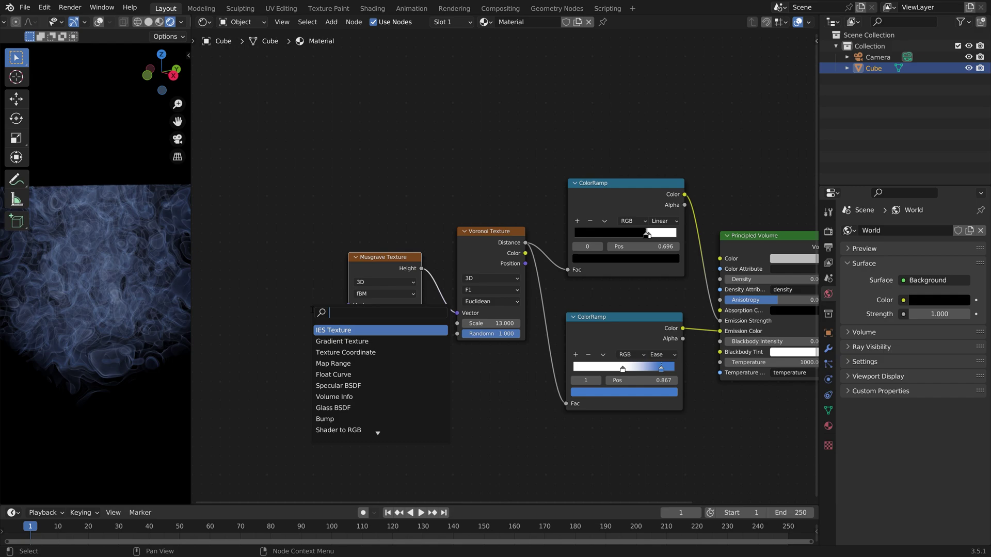
{"action": "type", "text": "noise"}
{"action": "key", "text": "Return"}
{"action": "left_click", "coordinate": [255, 275]}
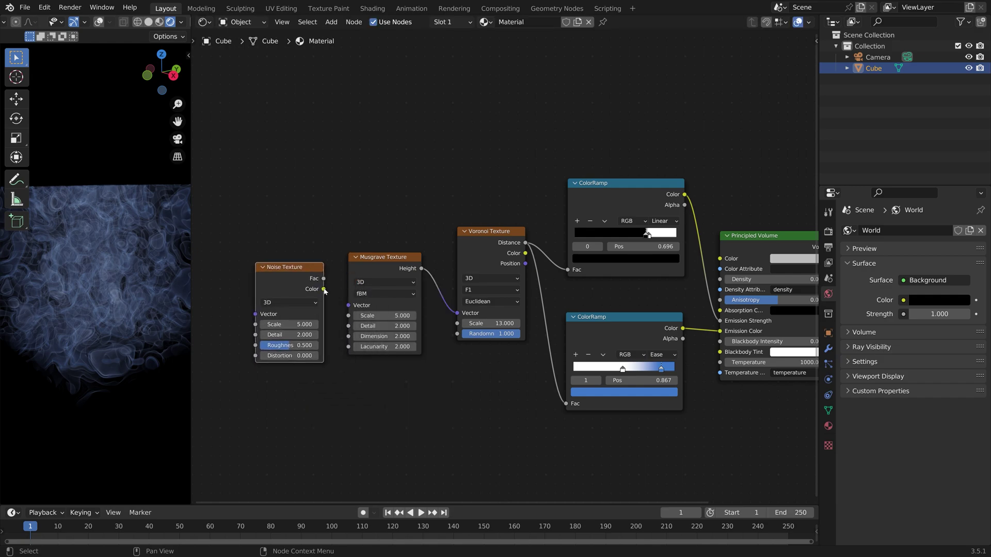
{"action": "left_click_drag", "start_coordinate": [324, 291], "coordinate": [348, 307]}
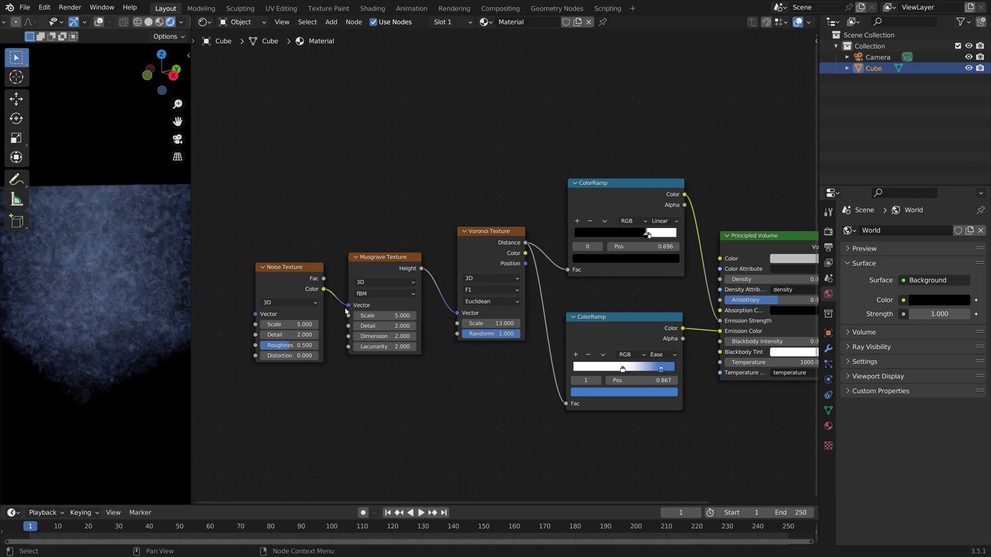
Step: Add a Texture Coordinate node and link its Object output to the Noise Texture Vector
{"action": "key", "text": "shift+a"}
{"action": "type", "text": "te"}
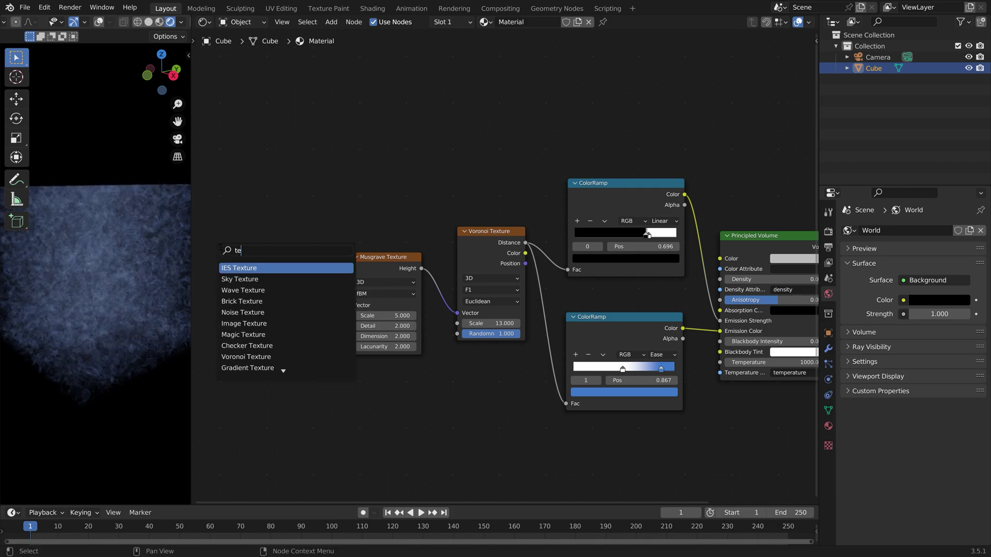
{"action": "type", "text": "xture coo"}
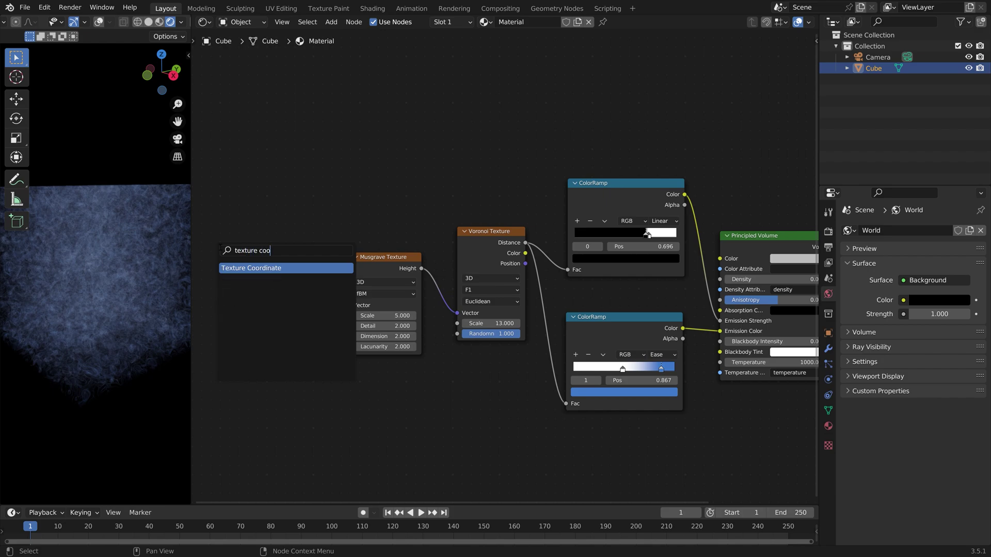
{"action": "key", "text": "Return"}
{"action": "left_click", "coordinate": [246, 259]}
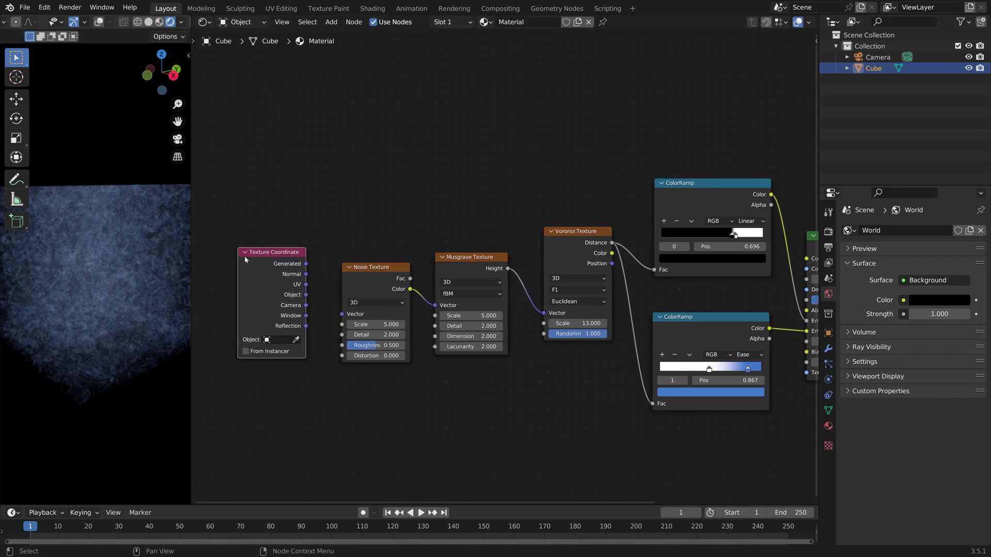
{"action": "left_click_drag", "start_coordinate": [305, 294], "coordinate": [351, 324]}
Step: Set Noise Scale to 2 and Musgrave Scale to 3.6, then fit all nodes in view
{"action": "left_click", "coordinate": [381, 325]}
{"action": "type", "text": "2"}
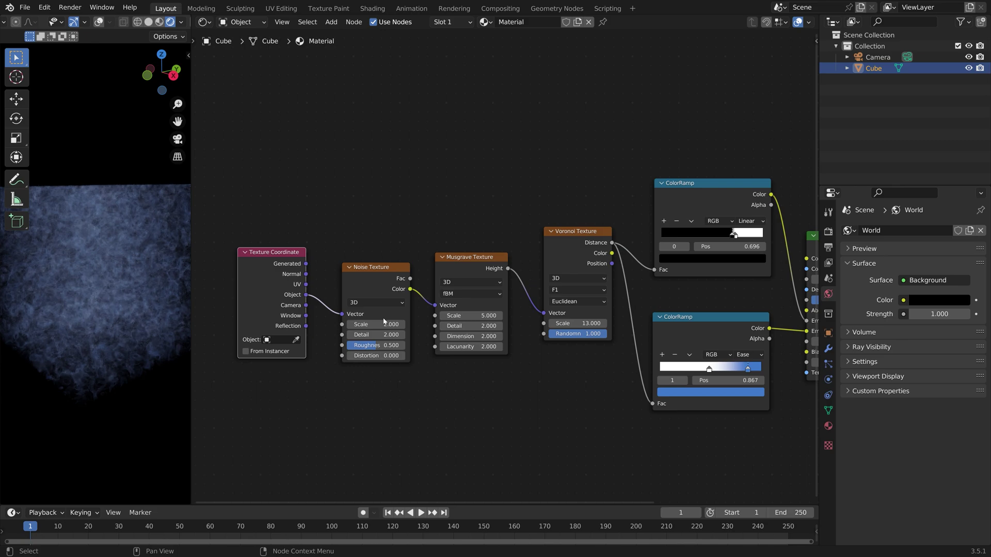
{"action": "left_click_drag", "start_coordinate": [495, 316], "coordinate": [473, 316]}
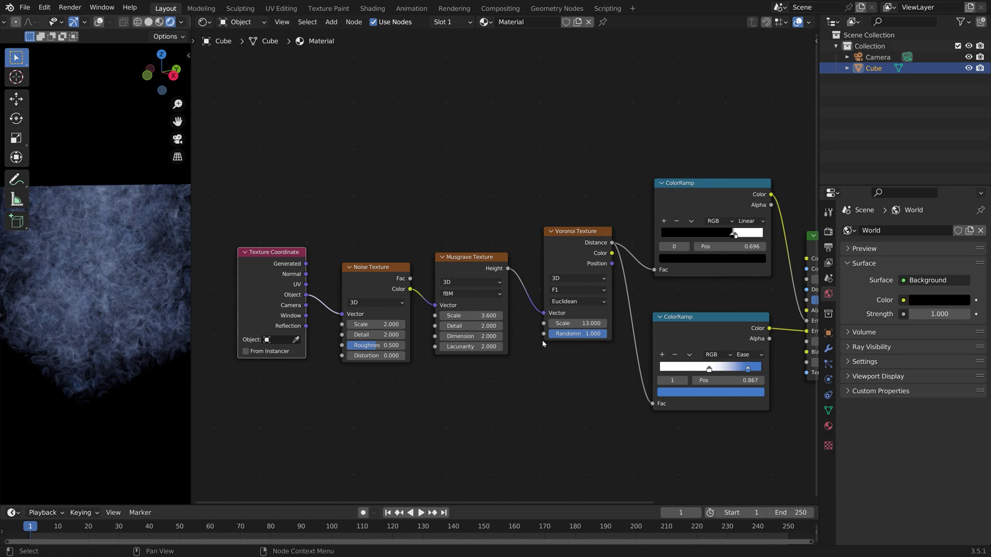
{"action": "key", "text": "Home"}
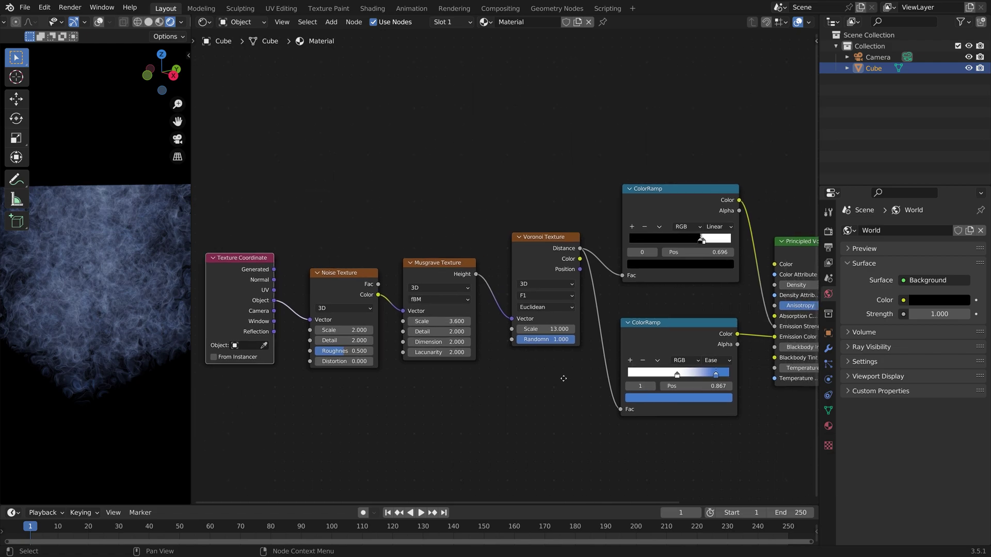
Step: Insert a Bright/Contrast node after the upper ColorRamp with Contrast 3.5
{"action": "key", "text": "shift+a"}
{"action": "type", "text": "bright"}
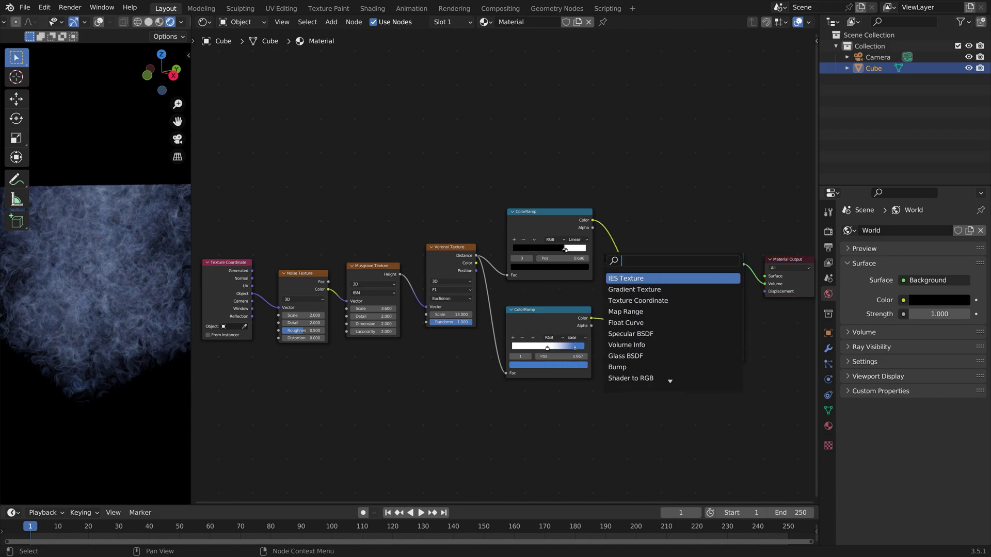
{"action": "key", "text": "Return"}
{"action": "left_click", "coordinate": [605, 261]}
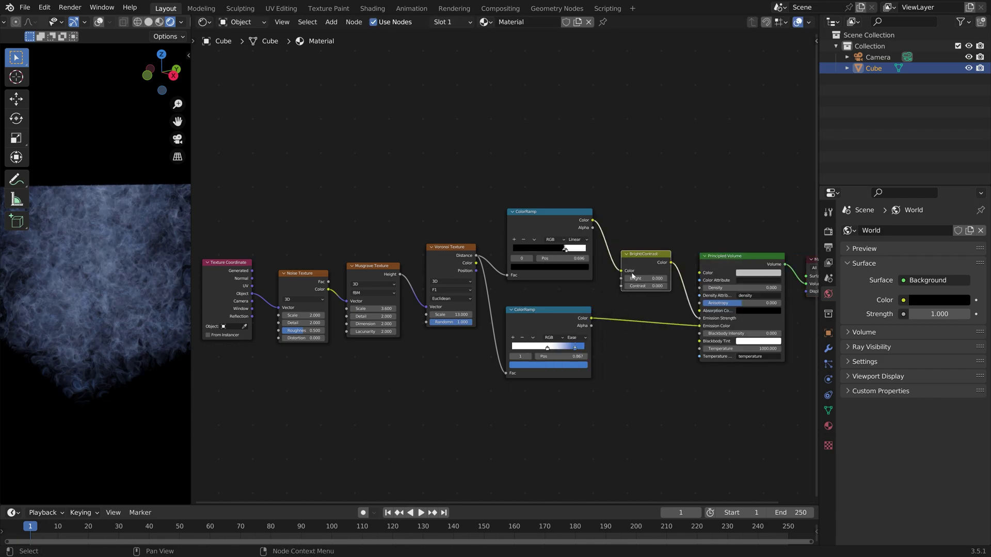
{"action": "left_click", "coordinate": [645, 286]}
{"action": "type", "text": "3.5"}
{"action": "key", "text": "Return"}
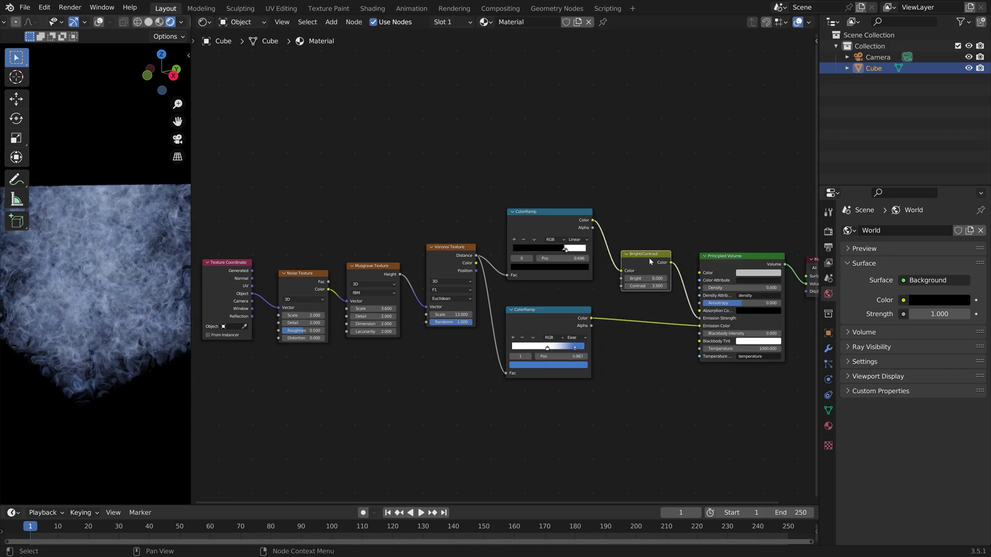
Step: Add a copy after the lower ColorRamp with Contrast 1 and move its blue stop past the white
{"action": "key", "text": "shift+d"}
{"action": "left_click", "coordinate": [648, 342]}
{"action": "left_click", "coordinate": [650, 343]}
{"action": "type", "text": "1"}
{"action": "key", "text": "Return"}
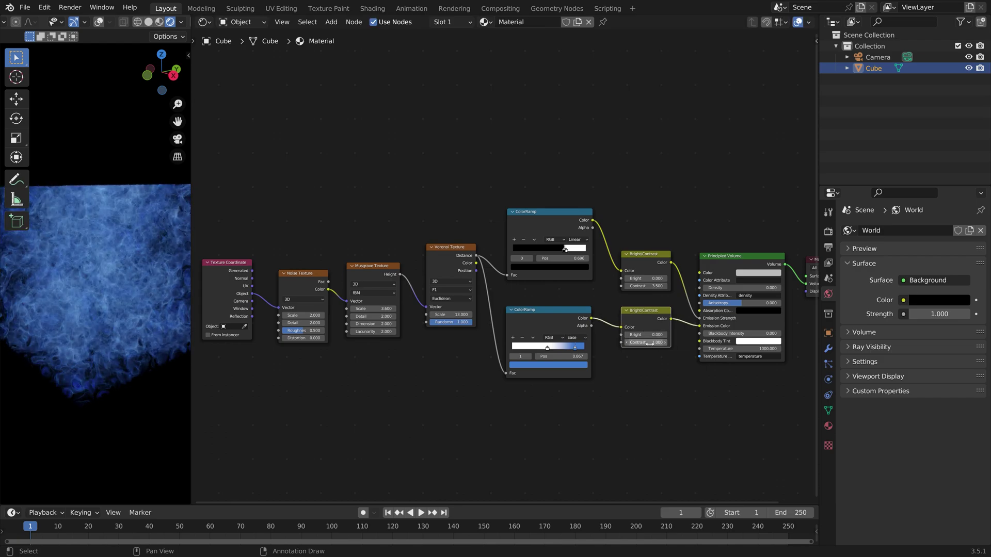
{"action": "left_click_drag", "start_coordinate": [191, 196], "coordinate": [258, 197]}
{"action": "left_click_drag", "start_coordinate": [608, 348], "coordinate": [563, 348]}
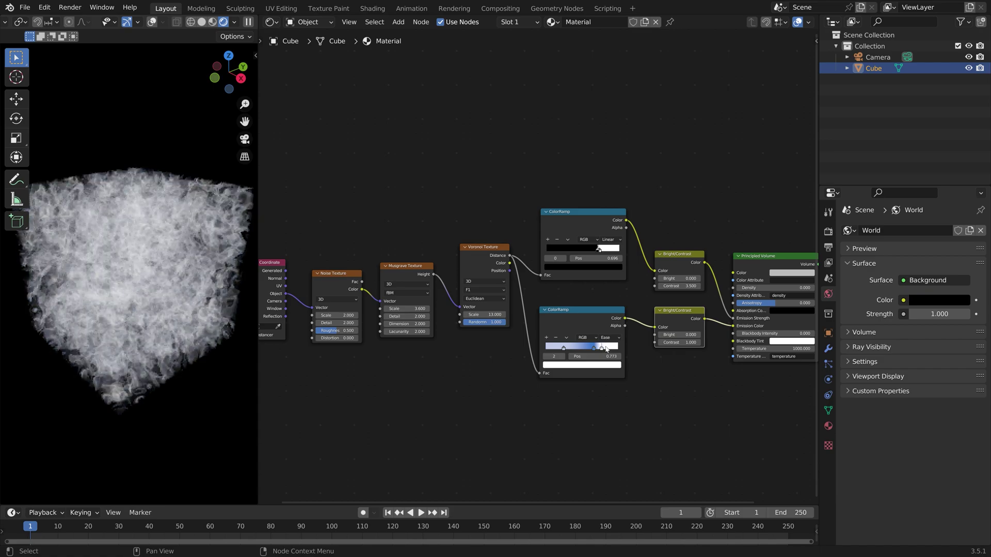
Step: Make the lower ColorRamp's second colour stop red
{"action": "left_click", "coordinate": [597, 348]}
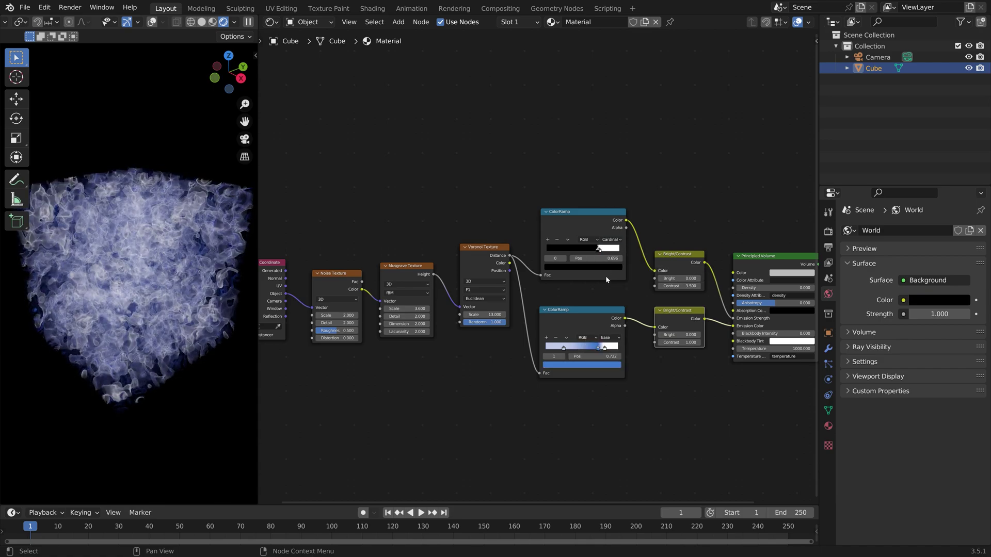
{"action": "left_click", "coordinate": [571, 365]}
{"action": "left_click", "coordinate": [570, 317]}
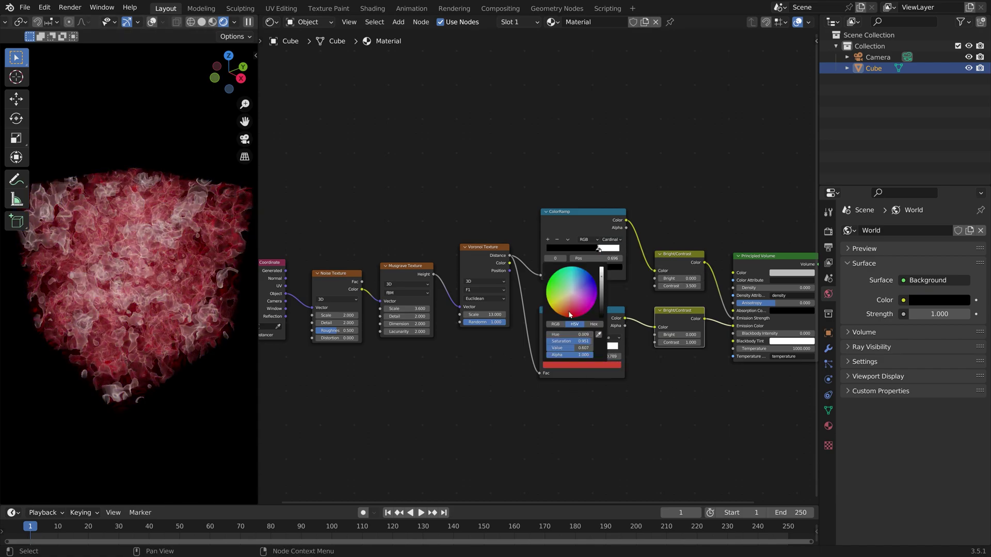
Step: Switch the Noise Texture to 4D with scale 1, turning the volume red
{"action": "scroll", "coordinate": [336, 315], "scroll_direction": "down", "scroll_amount": 1, "text": "ctrl"}
{"action": "left_click", "coordinate": [336, 299]}
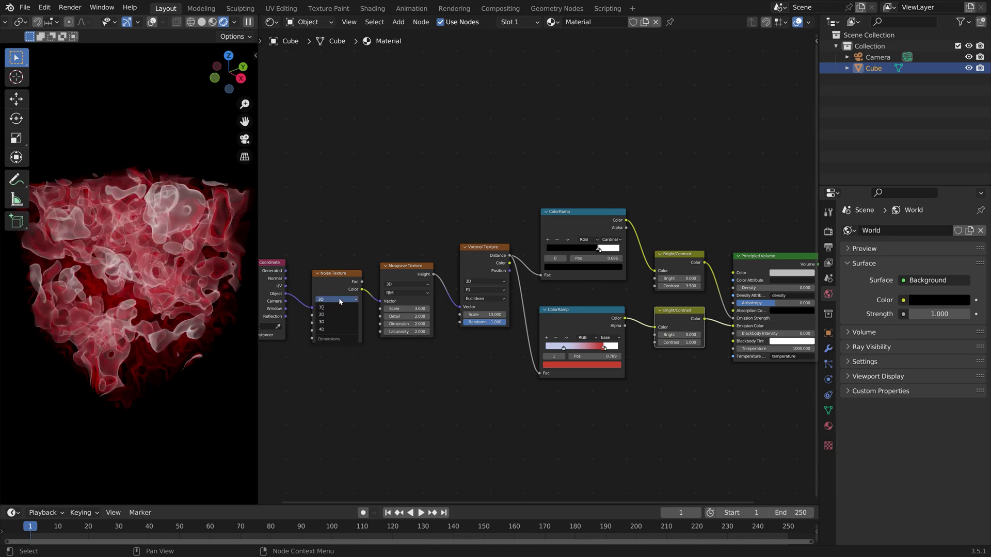
{"action": "left_click", "coordinate": [334, 338]}
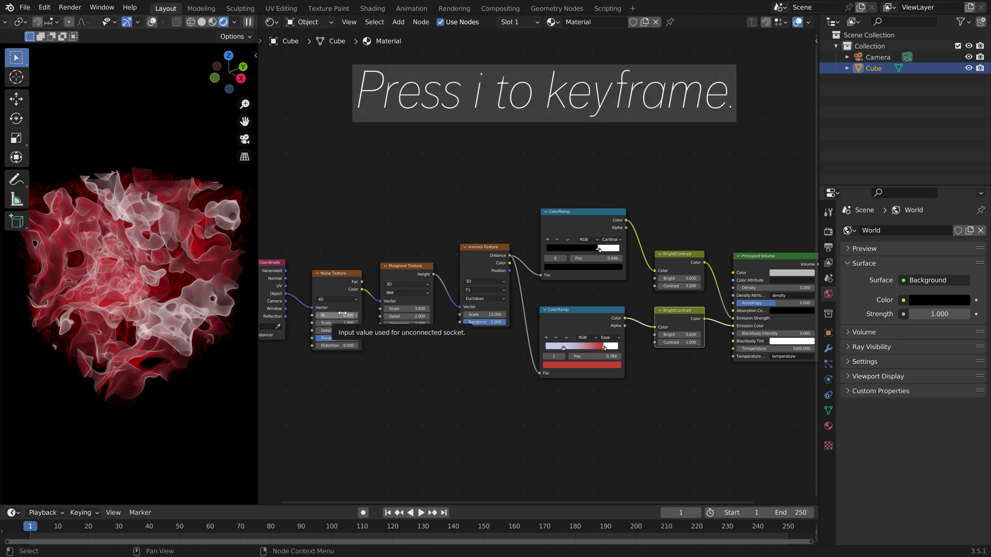
Step: Keyframe the Noise Texture's W at frame 1, then keyframe a new W value at frame 250
{"action": "key", "text": "i"}
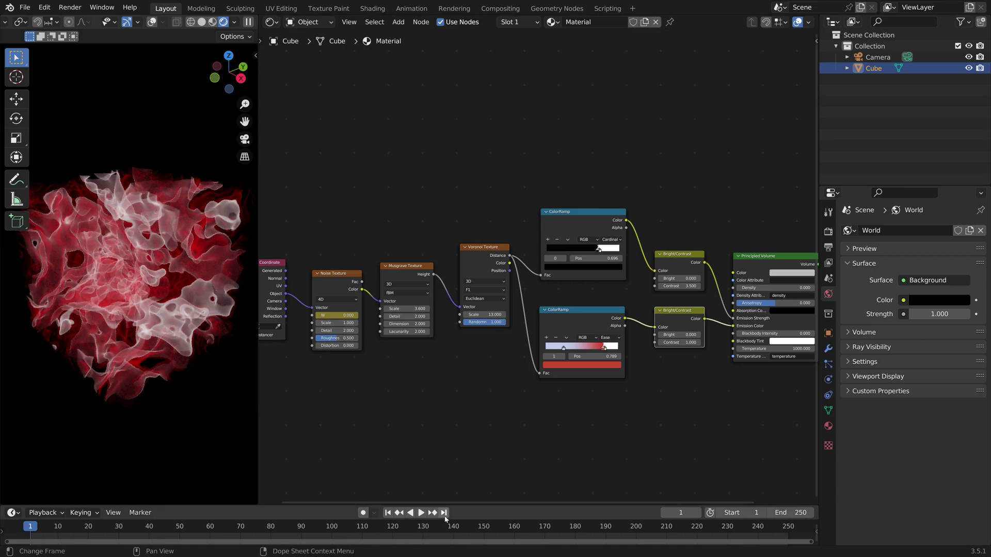
{"action": "double_click", "coordinate": [348, 315]}
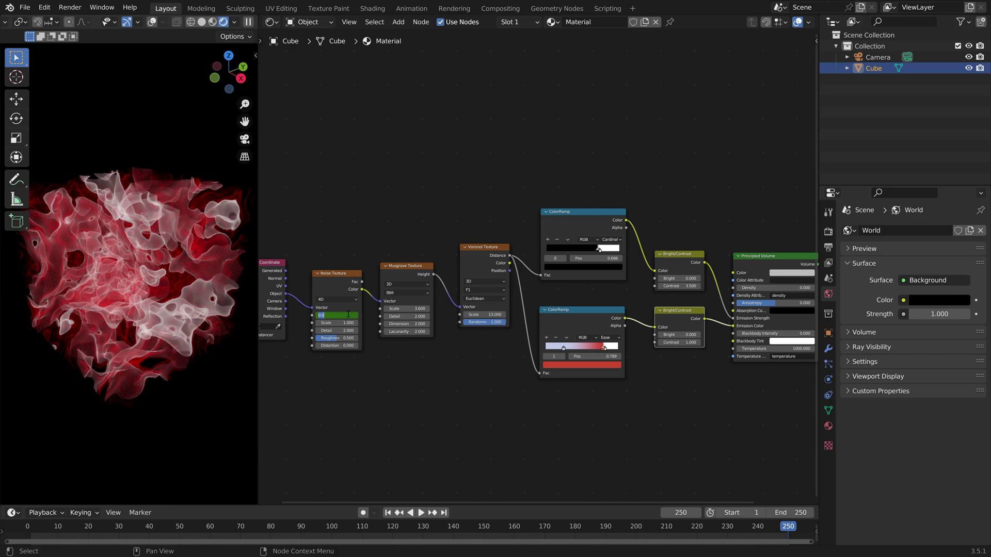
{"action": "key", "text": "Return"}
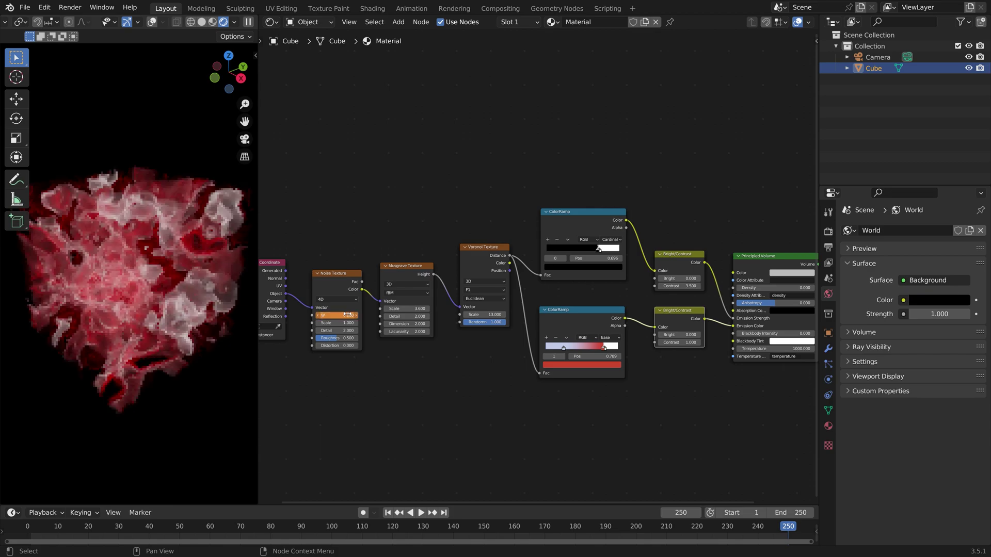
{"action": "key", "text": "i"}
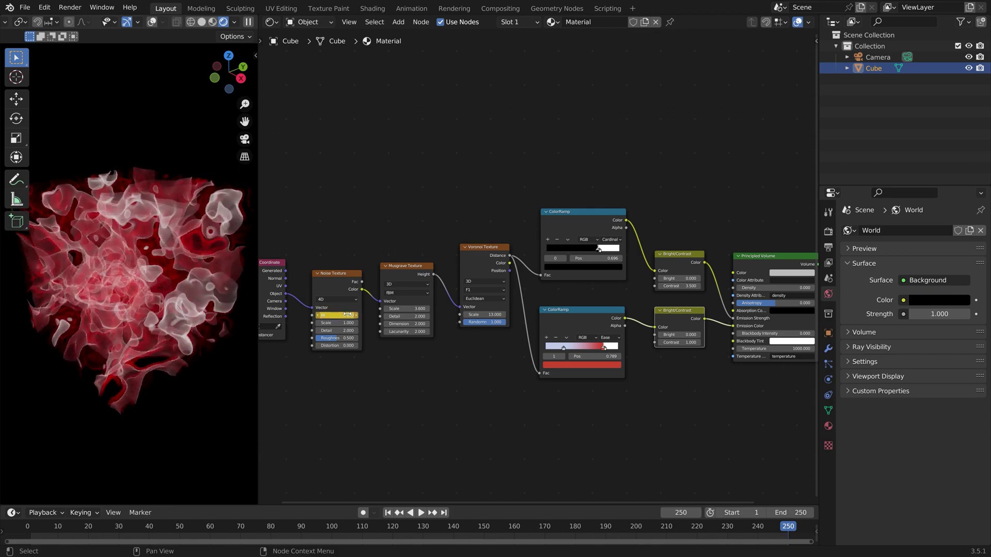
{"action": "left_click", "coordinate": [336, 277]}
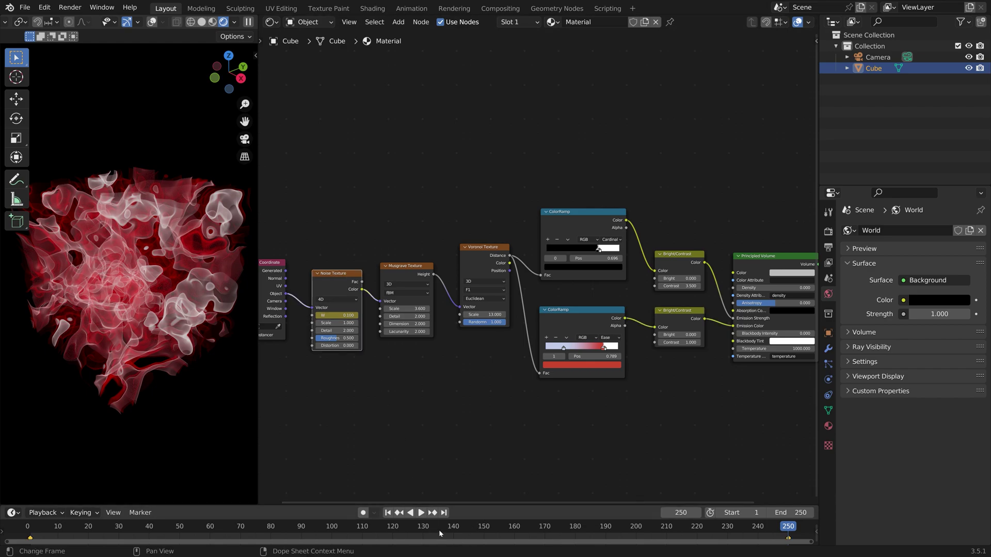
Step: Set the W keyframes to Linear interpolation, preview the motion, and save as tut2.blend
{"action": "key", "text": "t"}
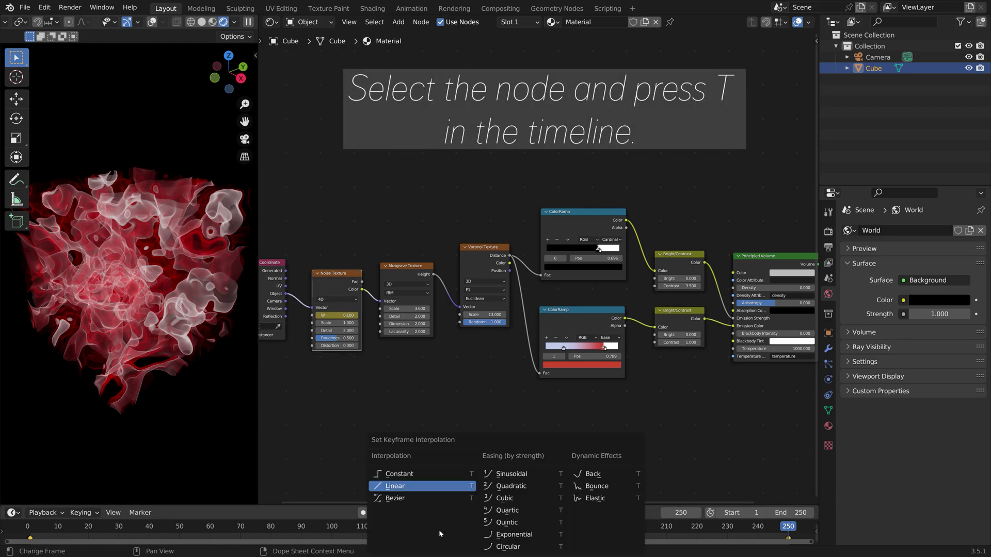
{"action": "left_click", "coordinate": [417, 487]}
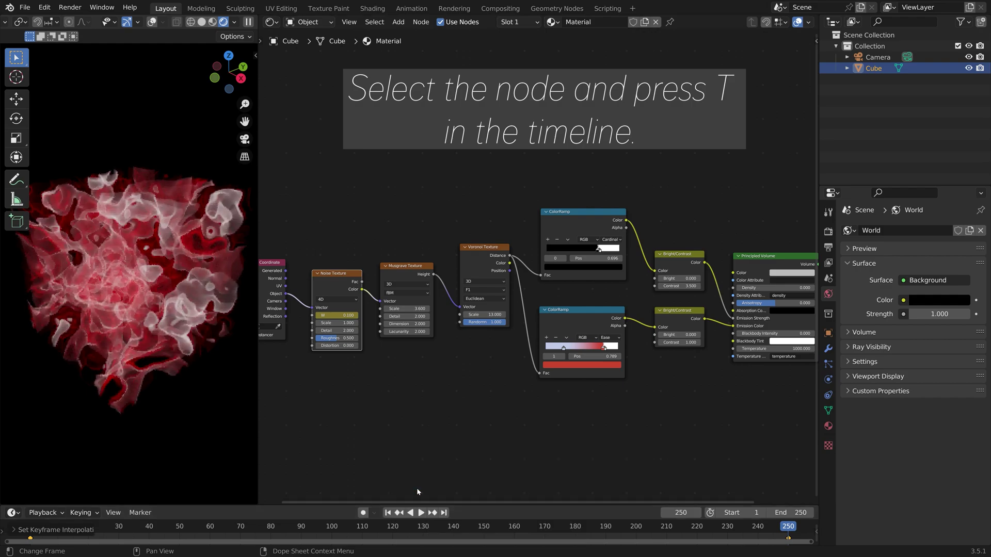
{"action": "left_click_drag", "start_coordinate": [766, 526], "coordinate": [55, 503]}
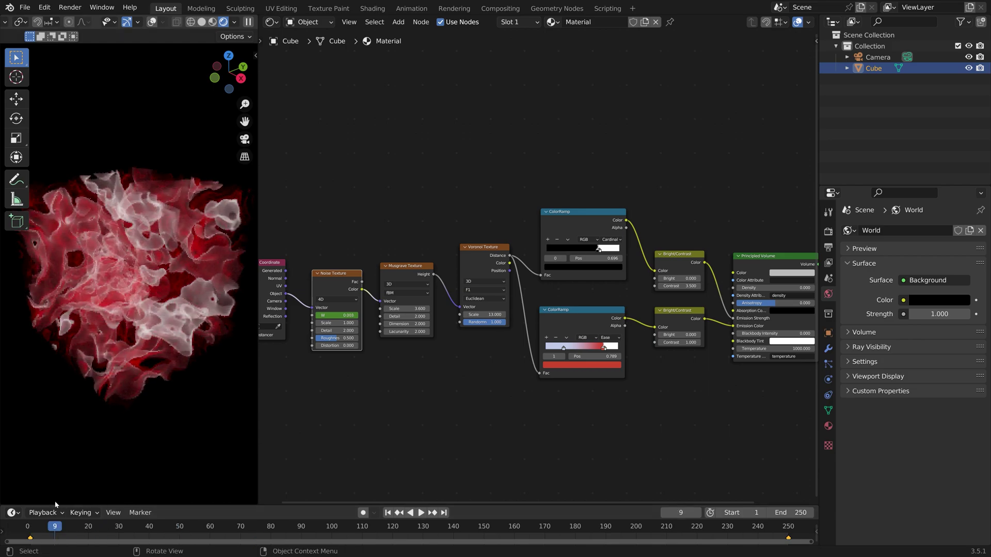
{"action": "key", "text": "ctrl+s"}
{"action": "key", "text": "Return"}
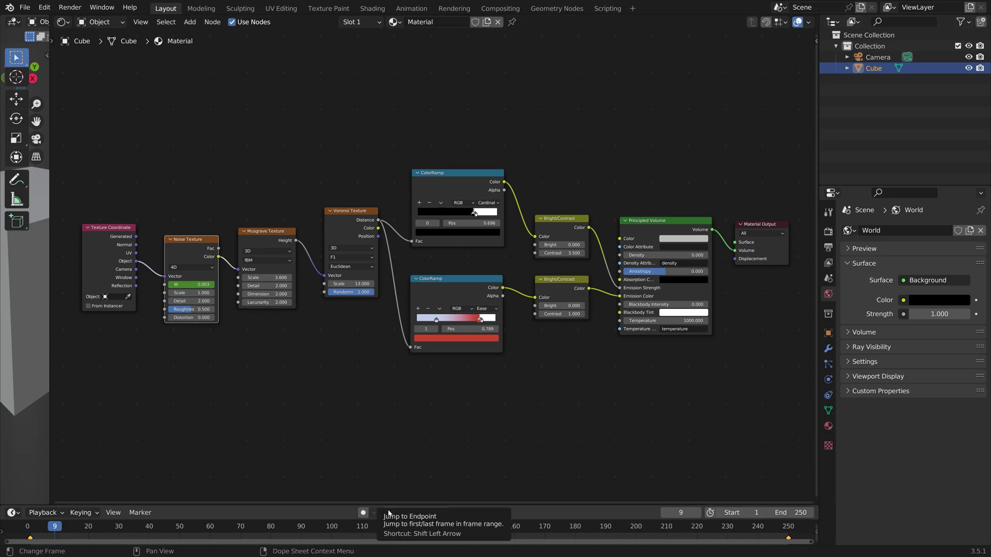
Step: Jump the playhead to the end frame, 250
{"action": "left_click", "coordinate": [444, 512]}
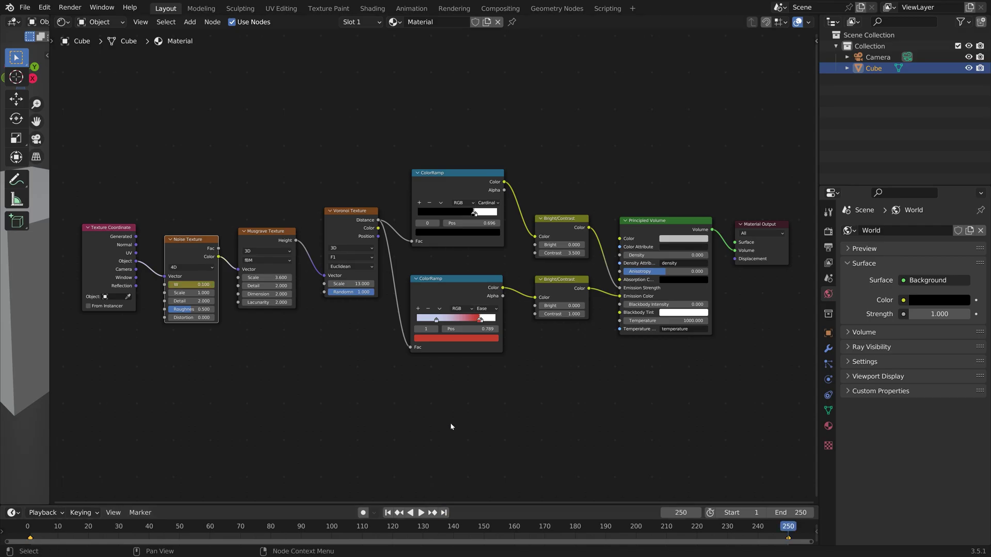